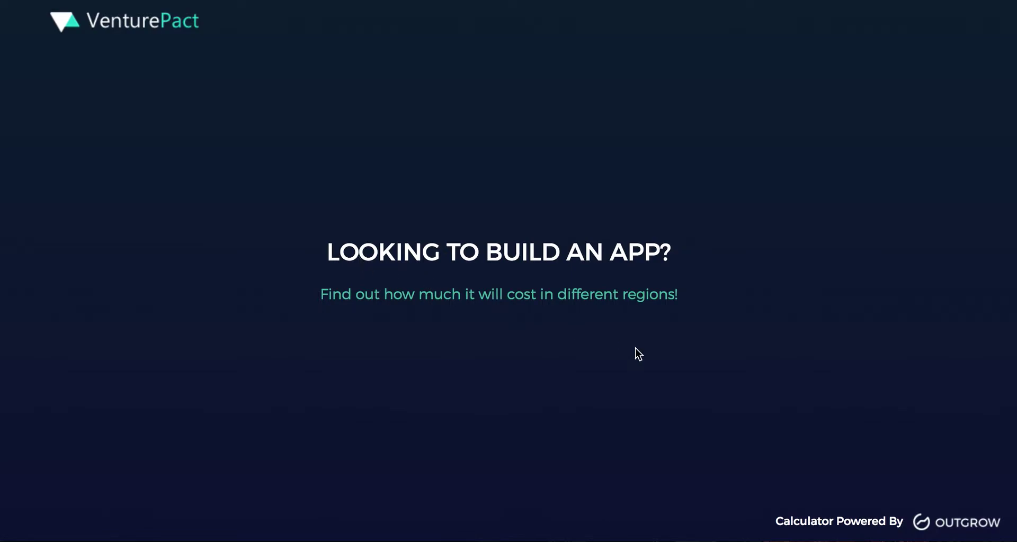
- Scroll past the Platform, Design, Security, Data and Admin sections to the filled Done form
scroll(500, 259, "down", 5)
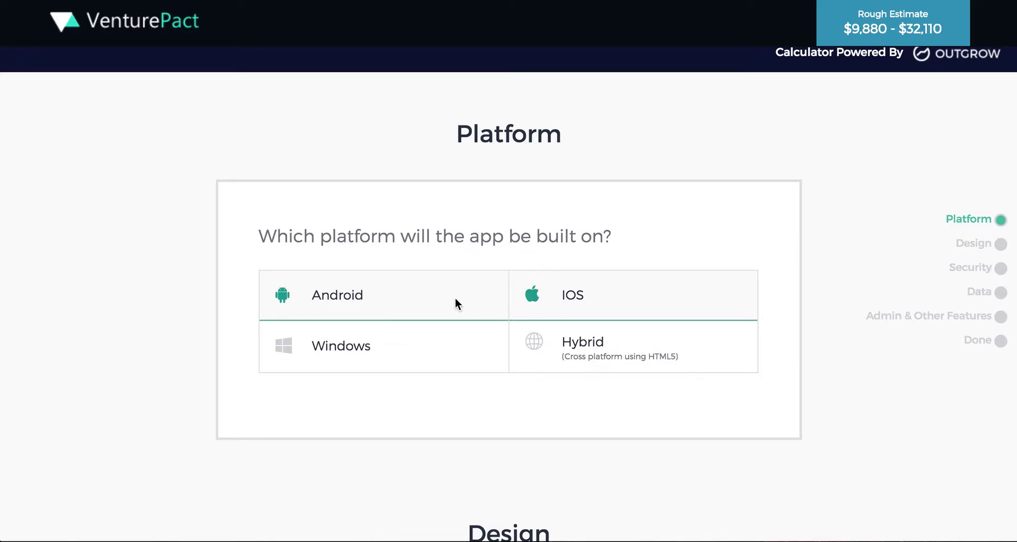
scroll(455, 303, "down", 15)
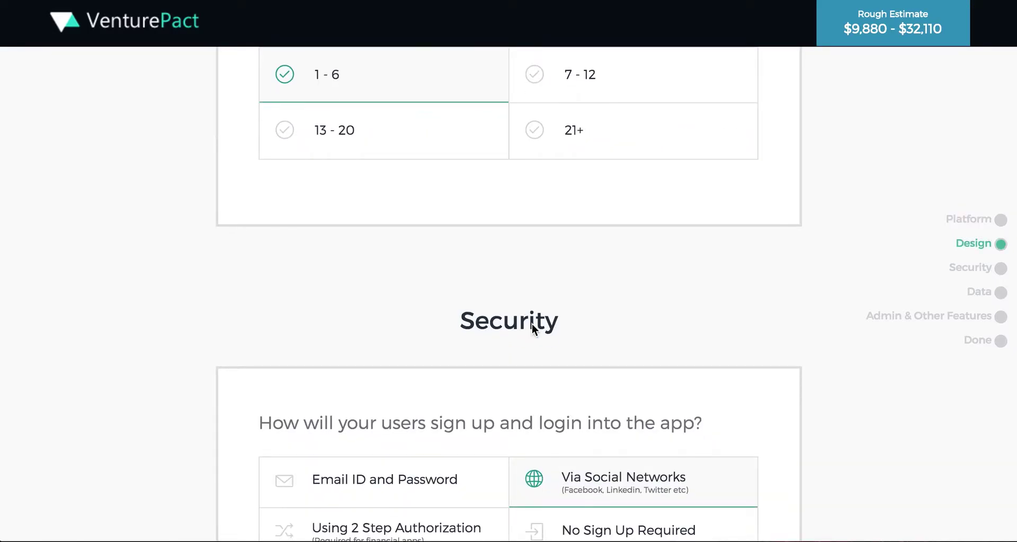
scroll(531, 323, "down", 15)
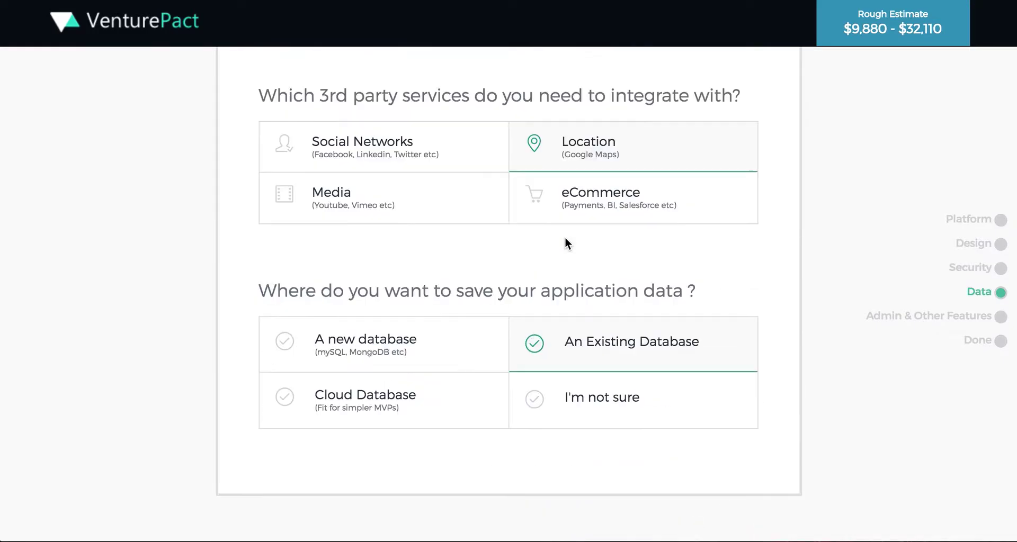
scroll(565, 244, "down", 10)
scroll(565, 243, "down", 5)
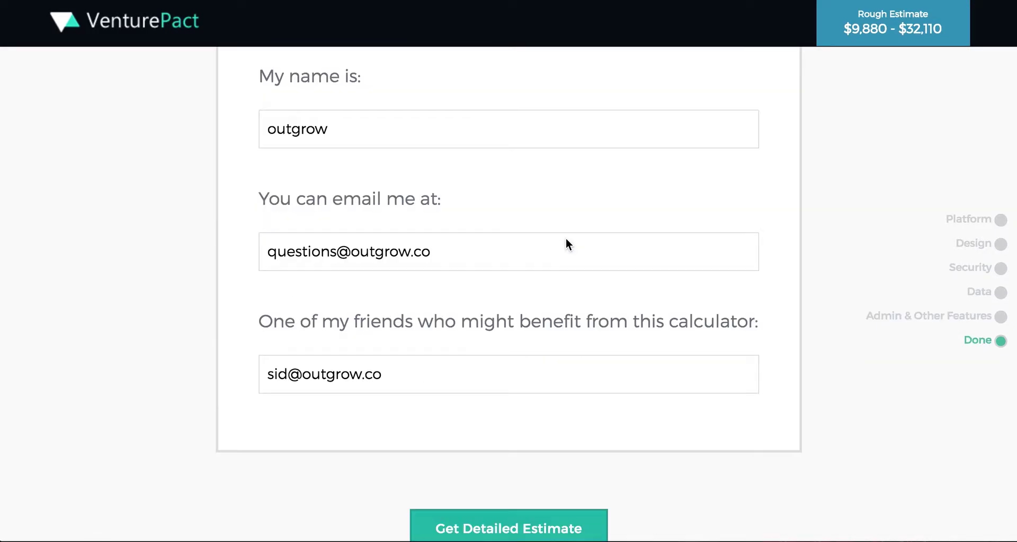
scroll(566, 239, "up", 2)
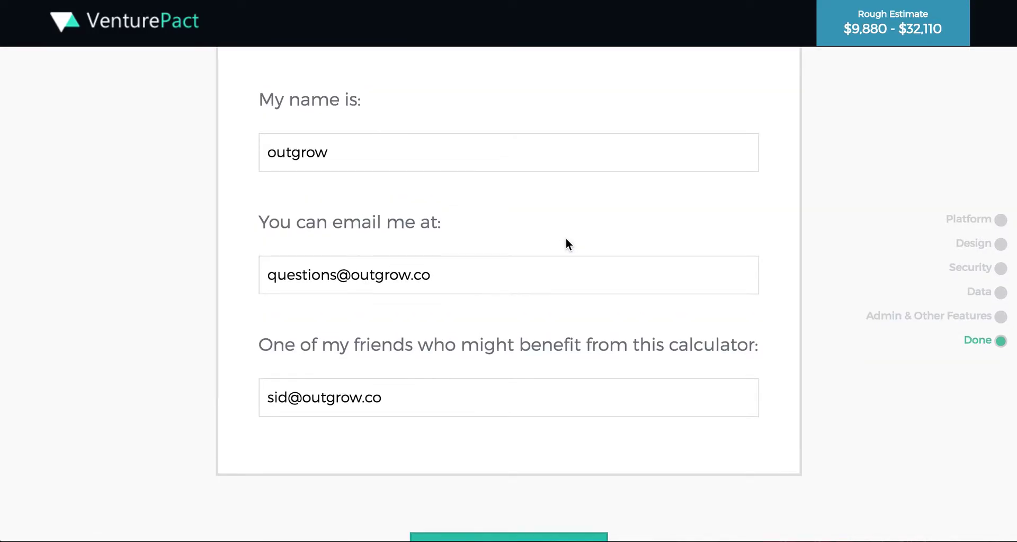
scroll(565, 257, "down", 5)
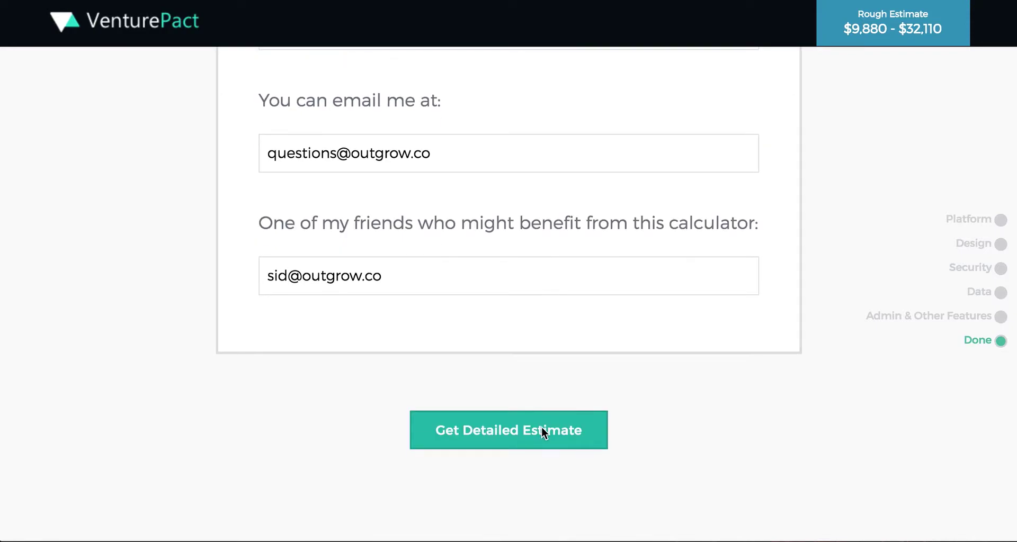
- Get the detailed estimate and view the Zone 2 ($16,055) and Zone 1 ($32,110) costs
left_click(524, 433)
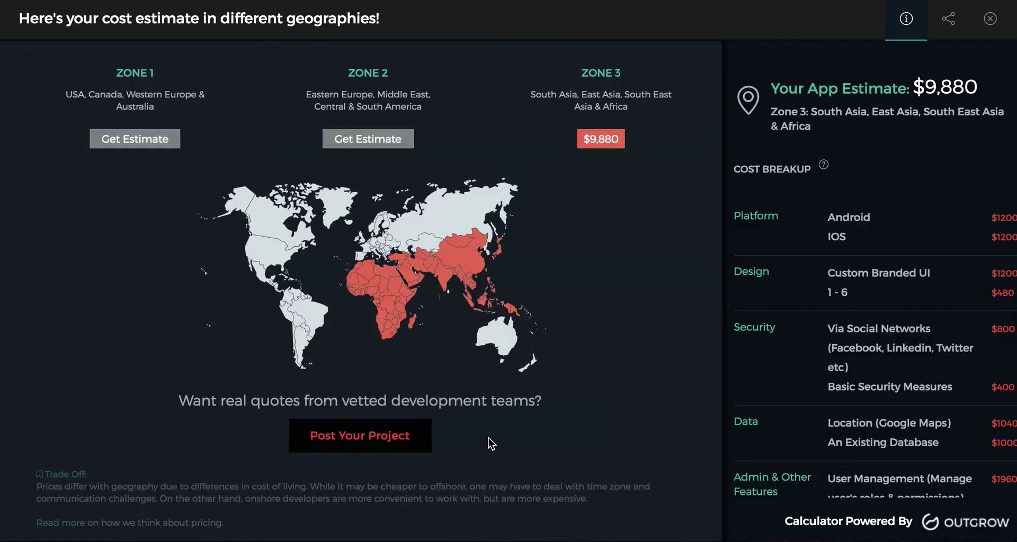
left_click(364, 146)
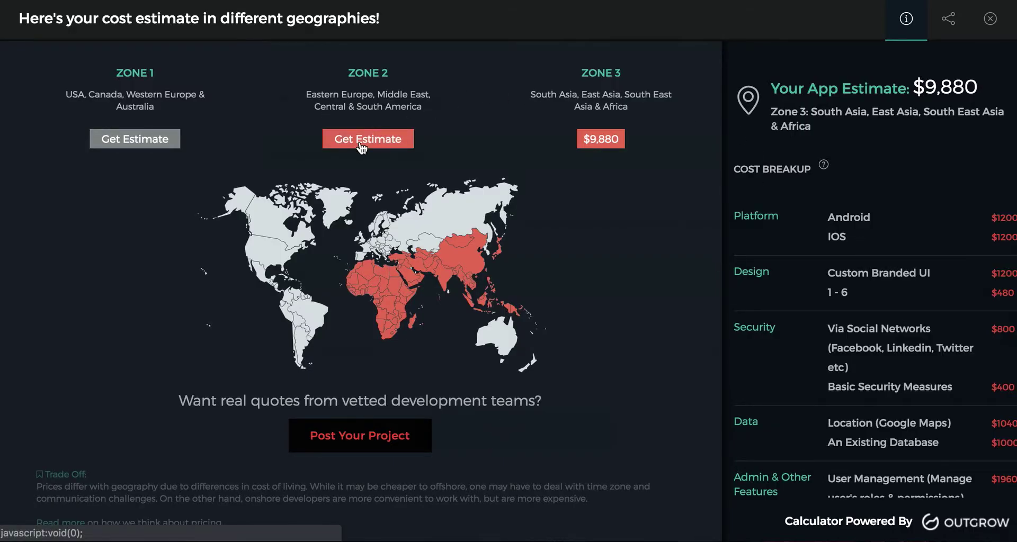
left_click(150, 146)
scroll(954, 335, "down", 2)
scroll(954, 335, "up", 2)
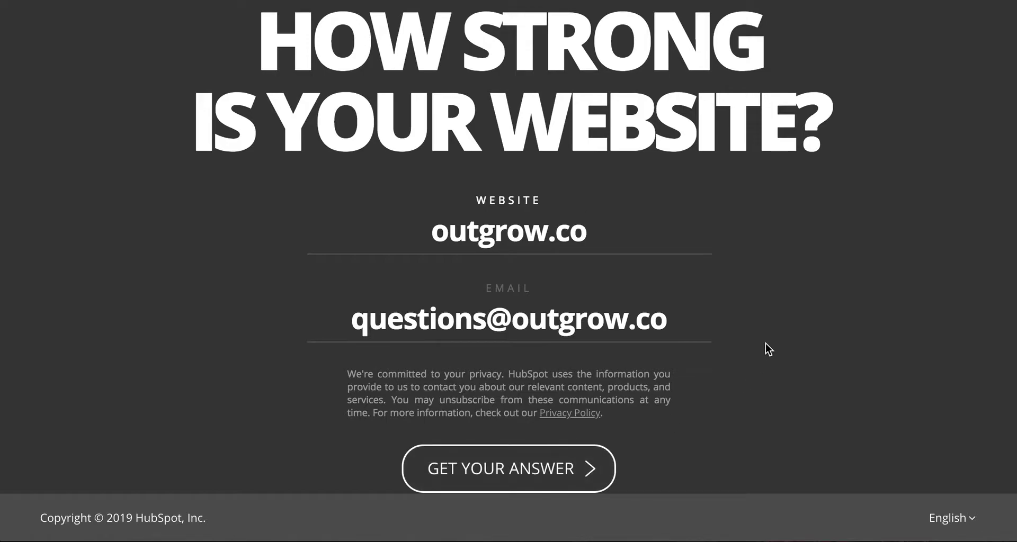
- Grade outgrow.co in Website Grader and review its overall score of 89
scroll(765, 344, "up", 1)
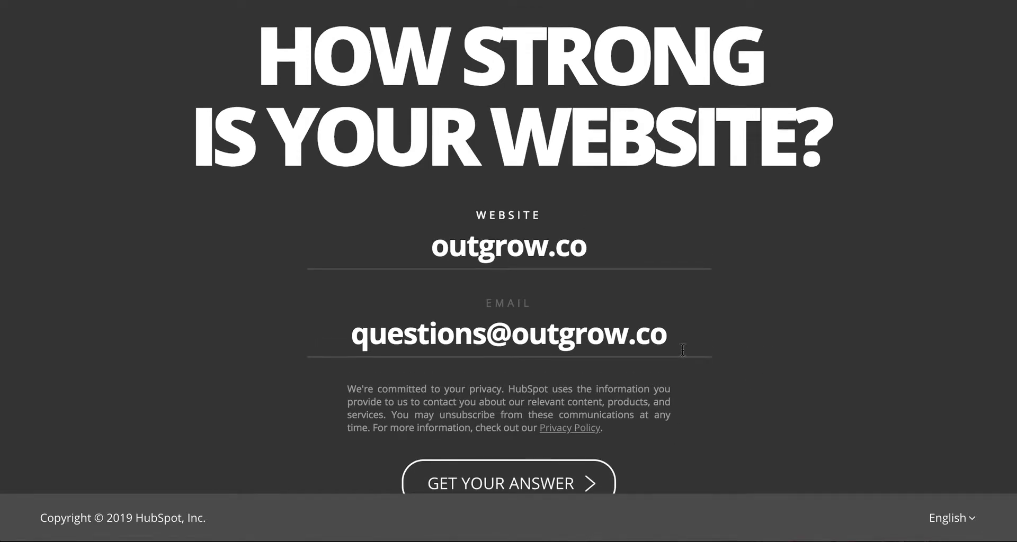
scroll(681, 354, "down", 1)
scroll(662, 358, "up", 1)
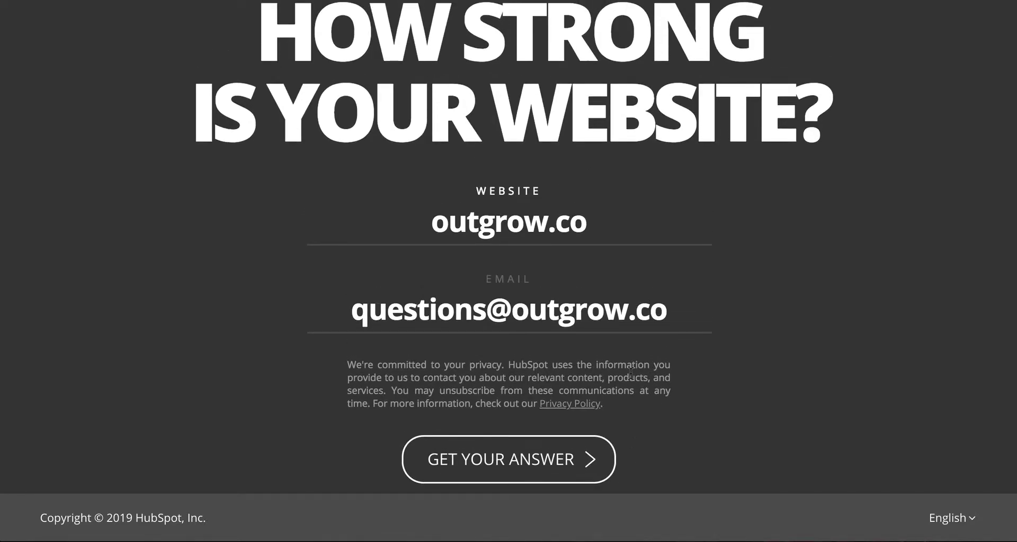
left_click(577, 473)
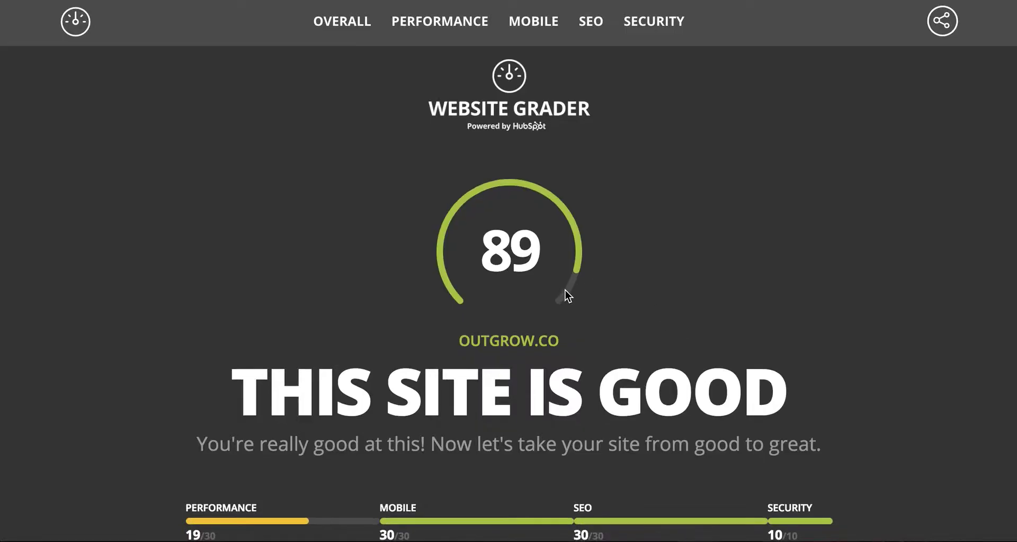
scroll(565, 291, "down", 3)
scroll(543, 352, "down", 10)
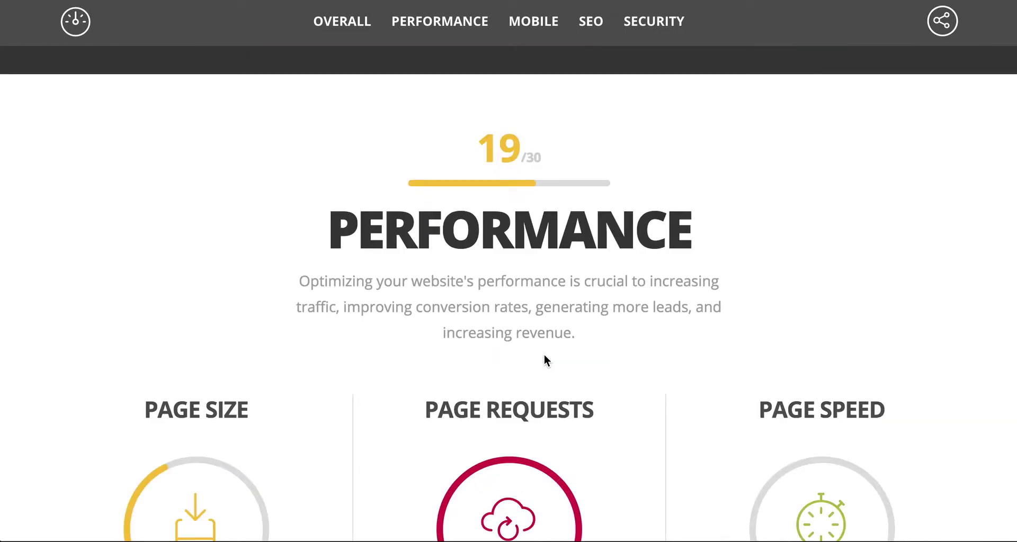
scroll(543, 354, "up", 15)
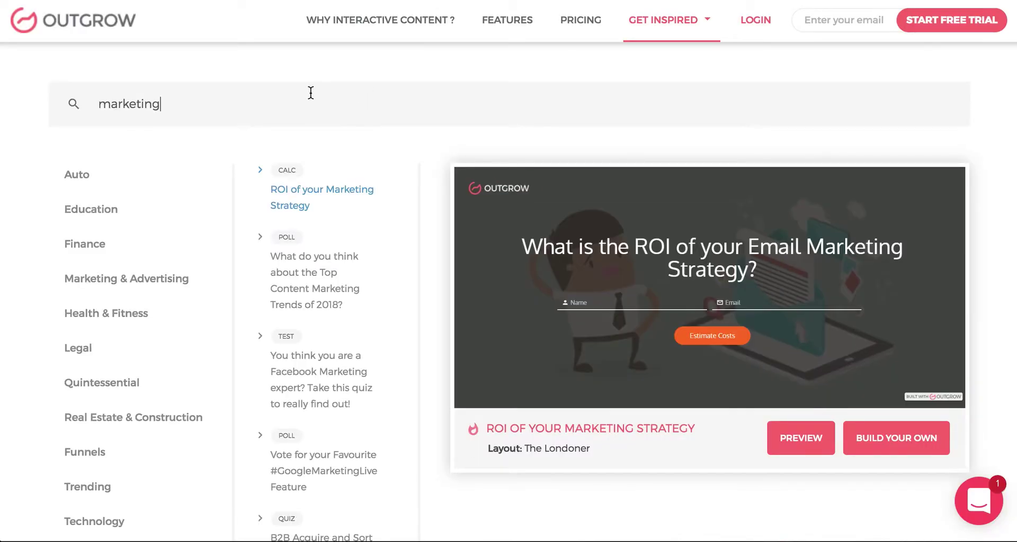
- Correct the gallery search word, then browse Marketing & Advertising, Finance and Health & Fitness examples
mouse_move(667, 22)
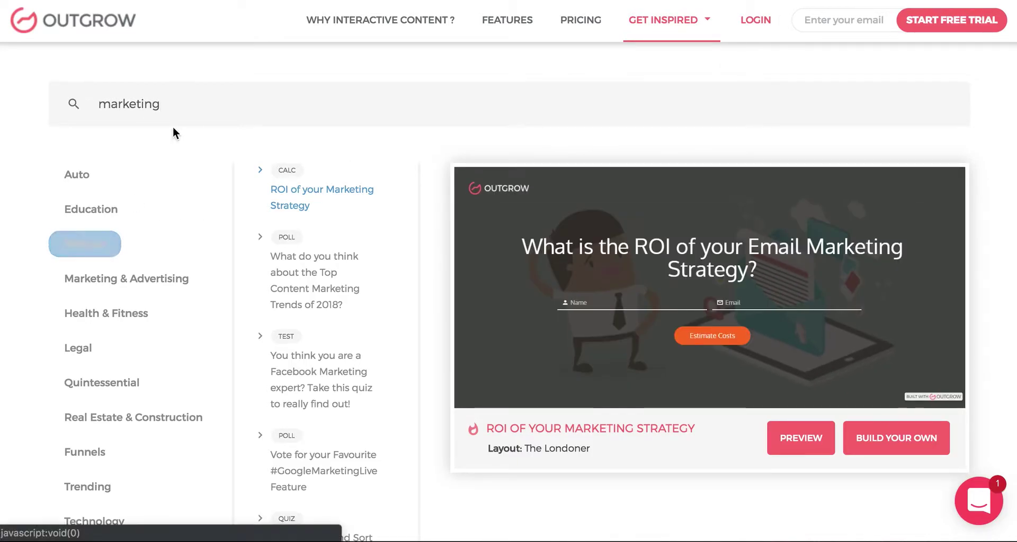
key("BackSpace")
type("g")
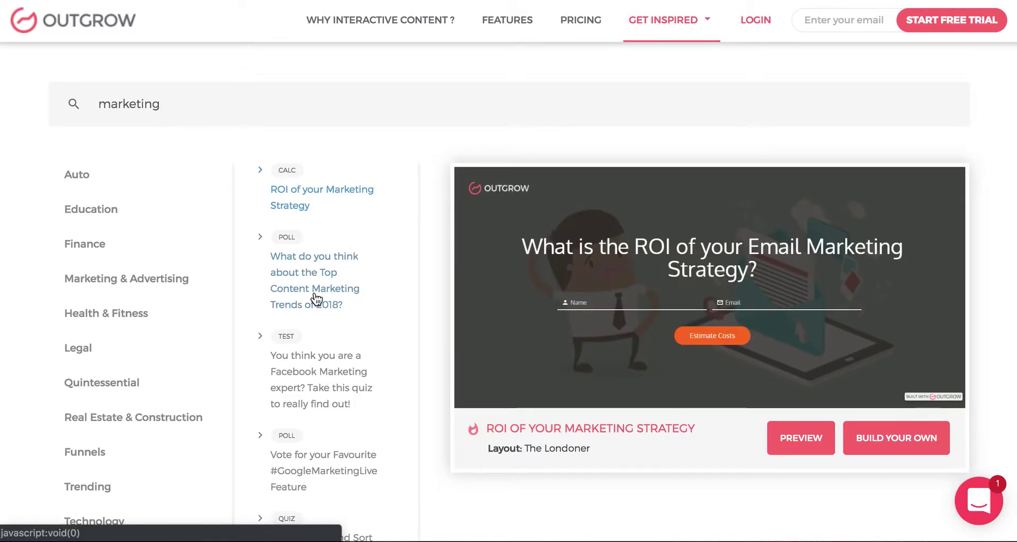
left_click(158, 278)
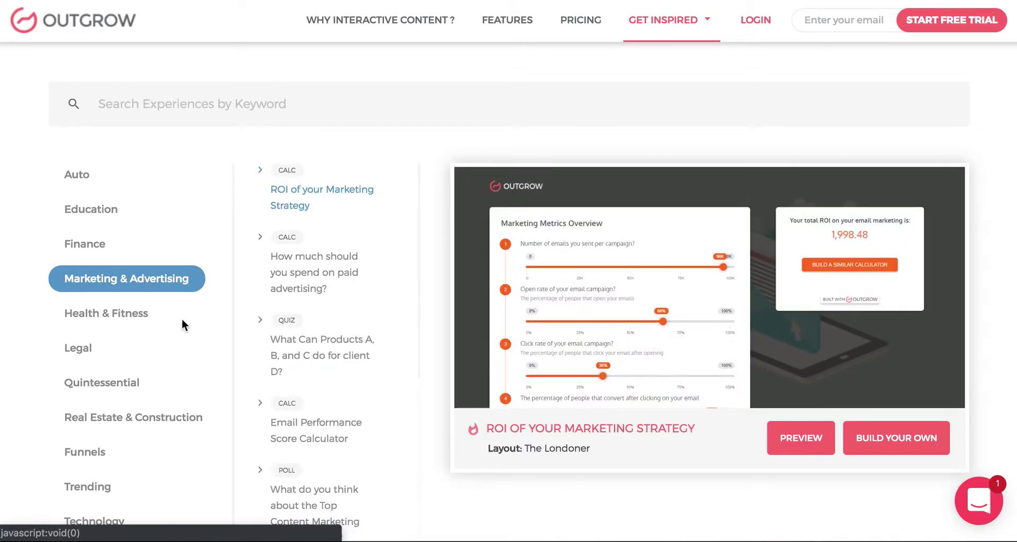
left_click(80, 243)
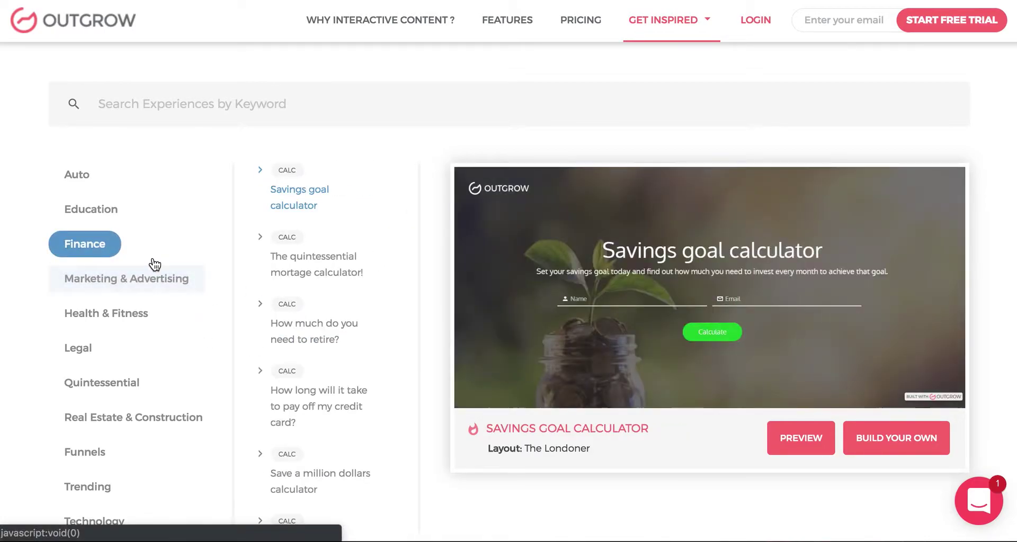
scroll(375, 373, "down", 2)
left_click(97, 315)
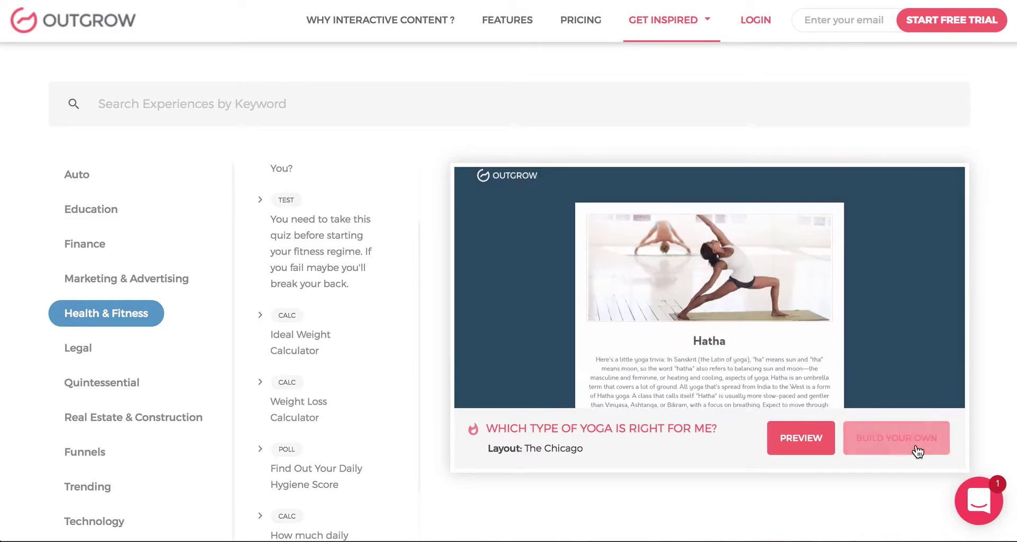
scroll(363, 331, "up", 2)
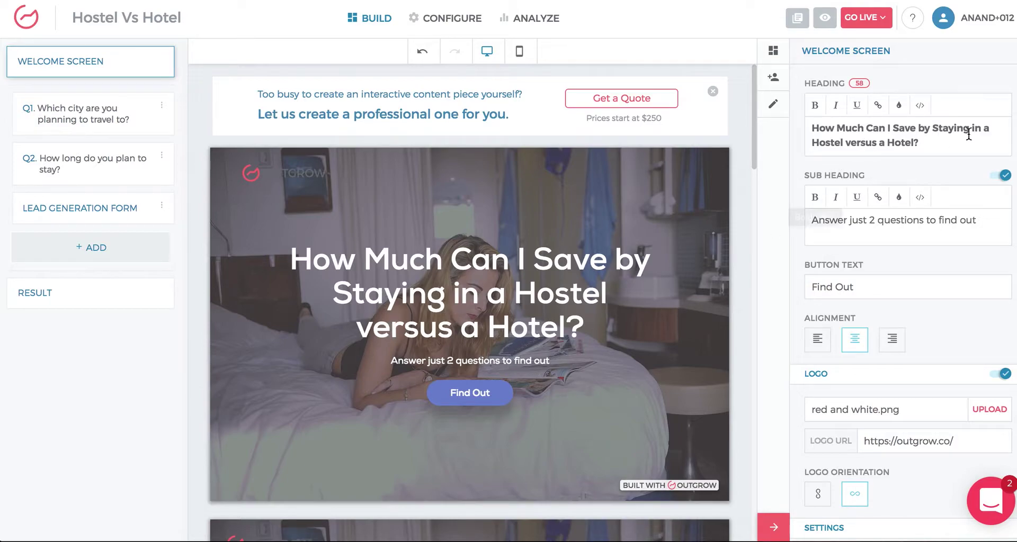
- Replace 'versus' with 'vs' in the Welcome Screen heading
double_click(859, 141)
type("vs")
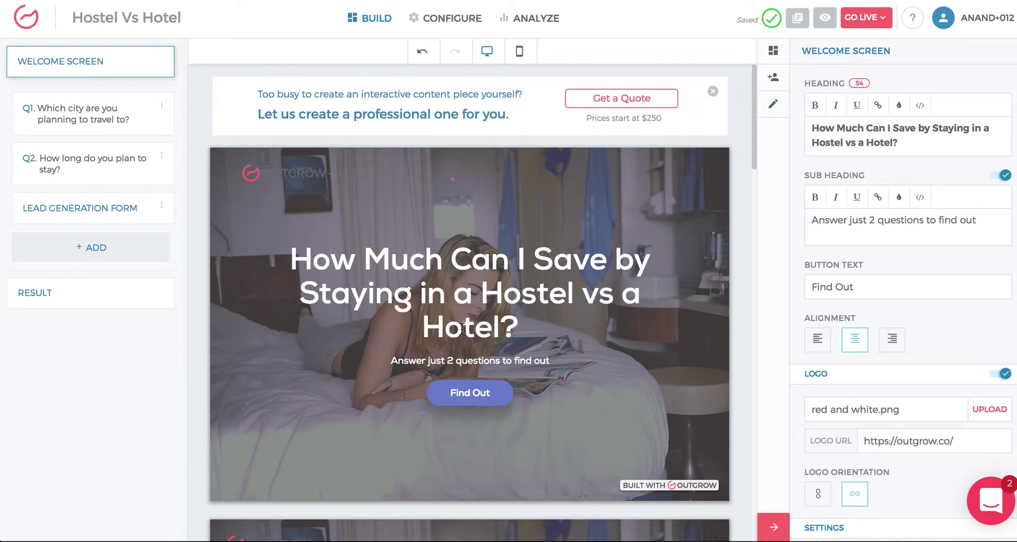
- Preview past the welcome screen and open Result Page Properties with the R1 formula and text
left_click(479, 391)
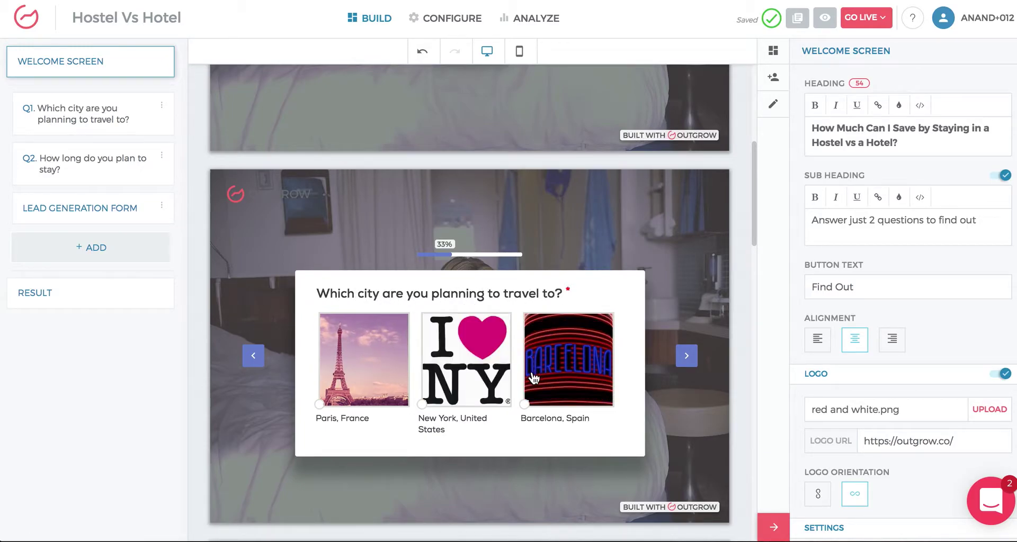
scroll(524, 383, "down", 3)
scroll(525, 376, "down", 20)
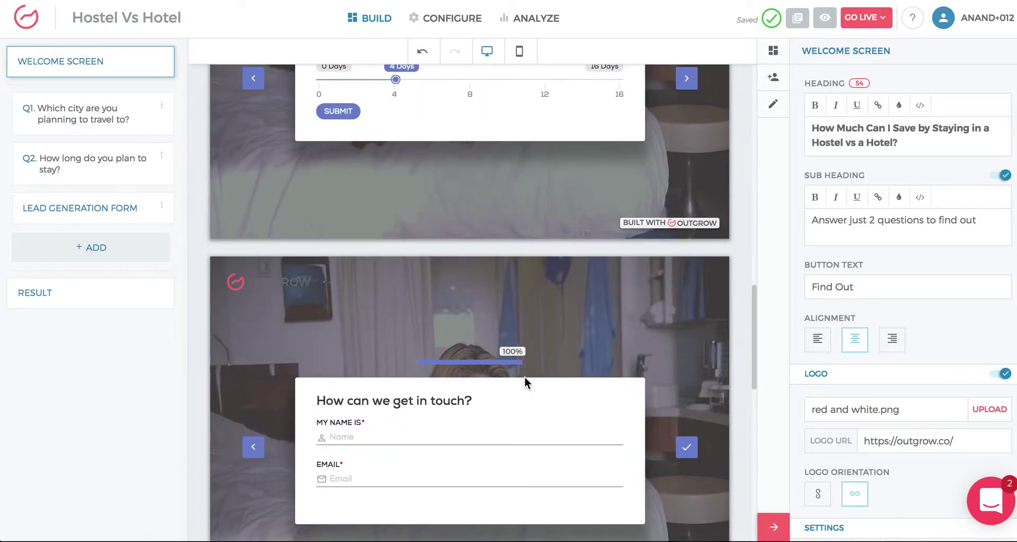
scroll(450, 227, "down", 9)
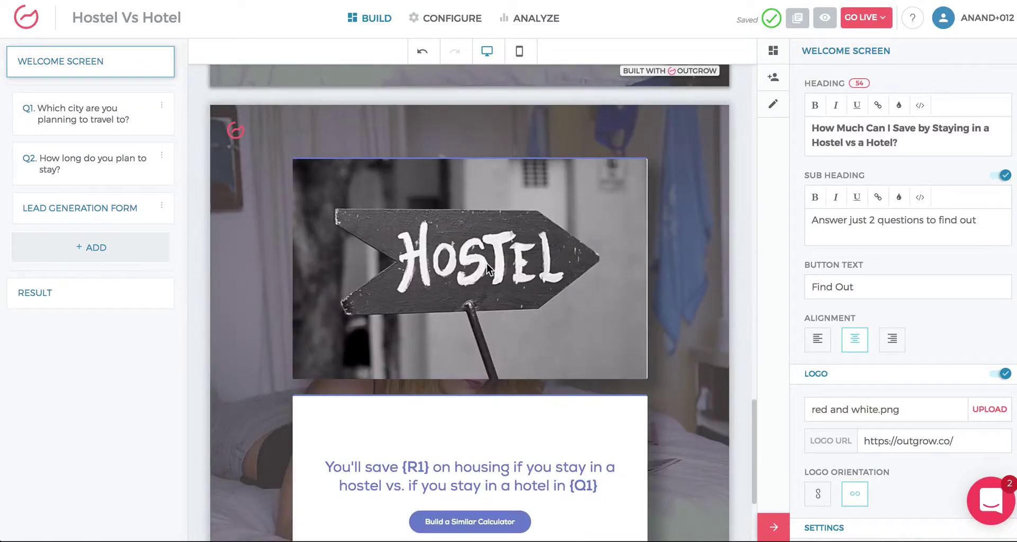
scroll(556, 403, "down", 1)
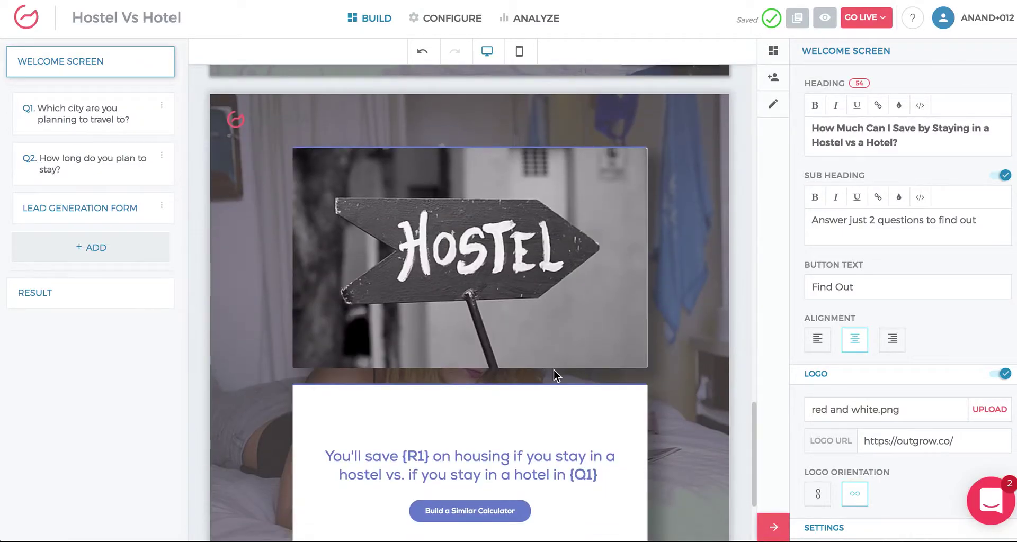
left_click(551, 432)
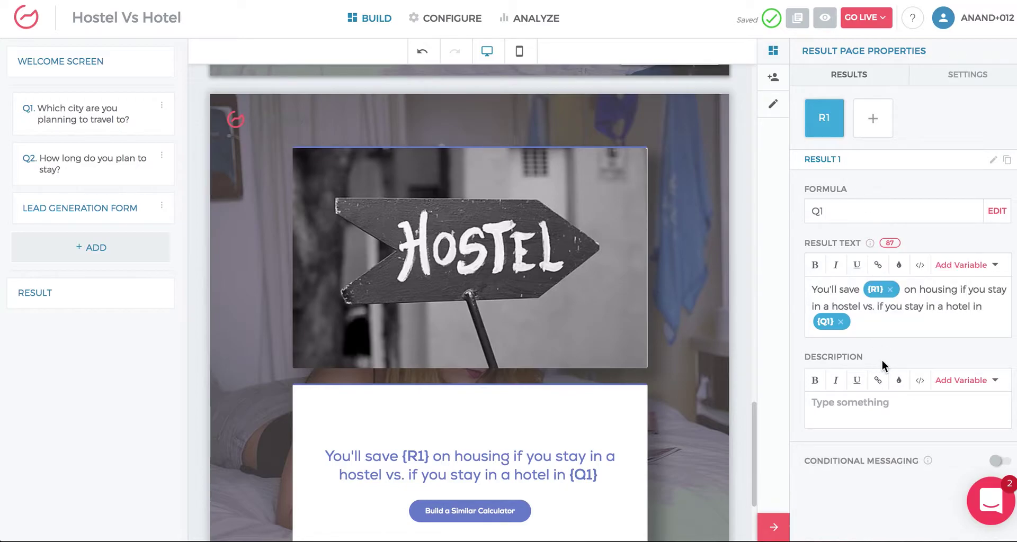
- Go to Configure, view Launch in an Email, then open the Integrations list
left_click(449, 20)
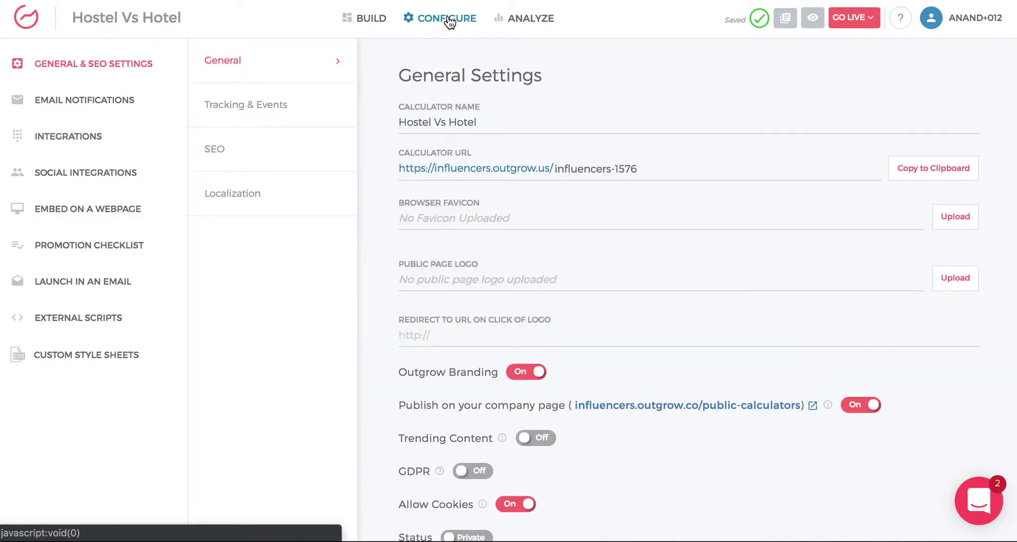
left_click(117, 284)
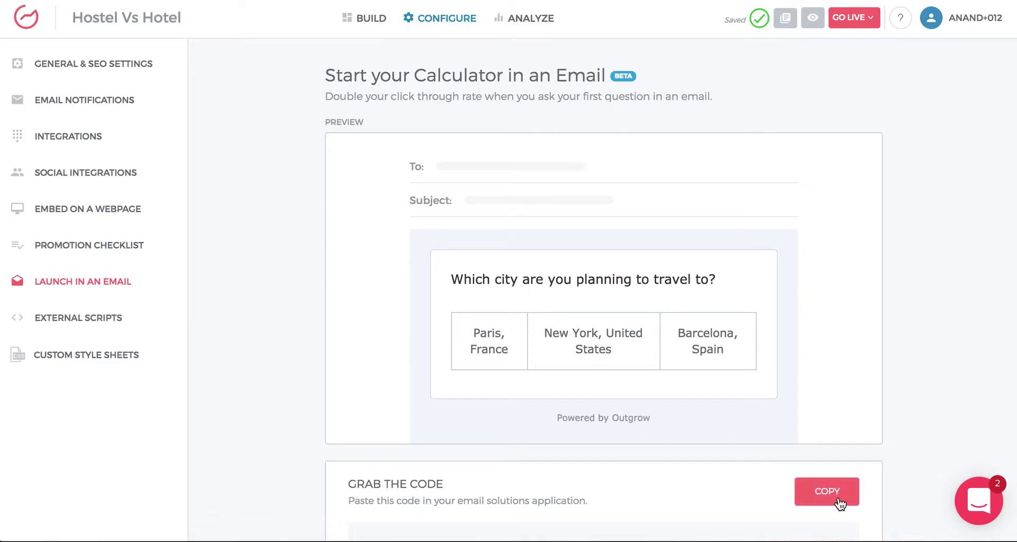
left_click(81, 141)
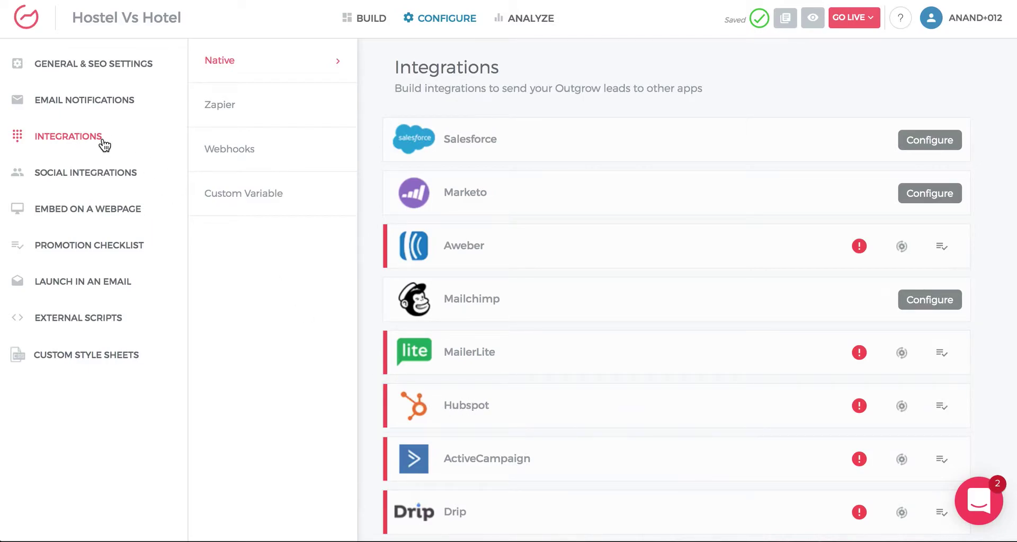
- Authenticate the existing HubSpot account in the HubSpot integration and proceed to Map Fields
left_click(901, 406)
left_click(746, 119)
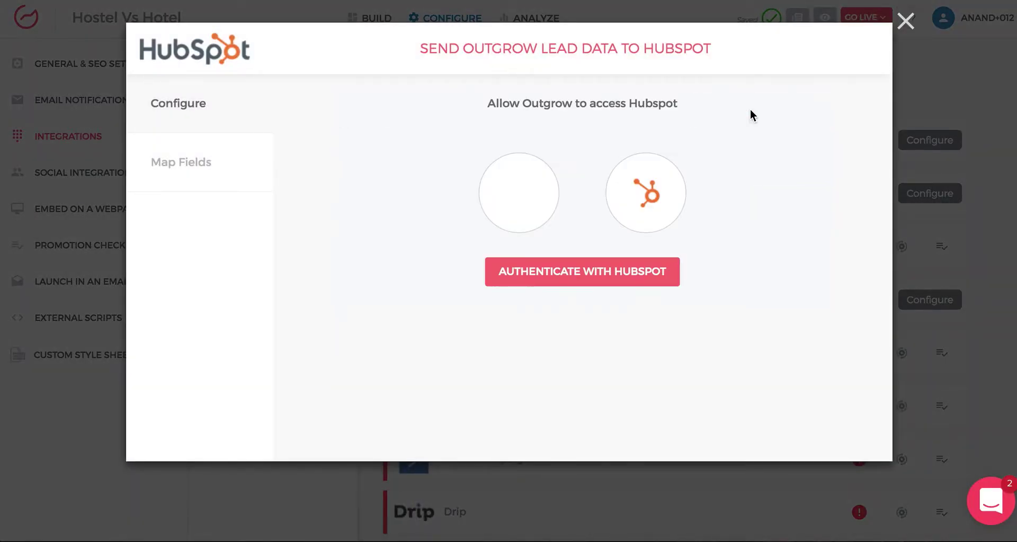
left_click(588, 285)
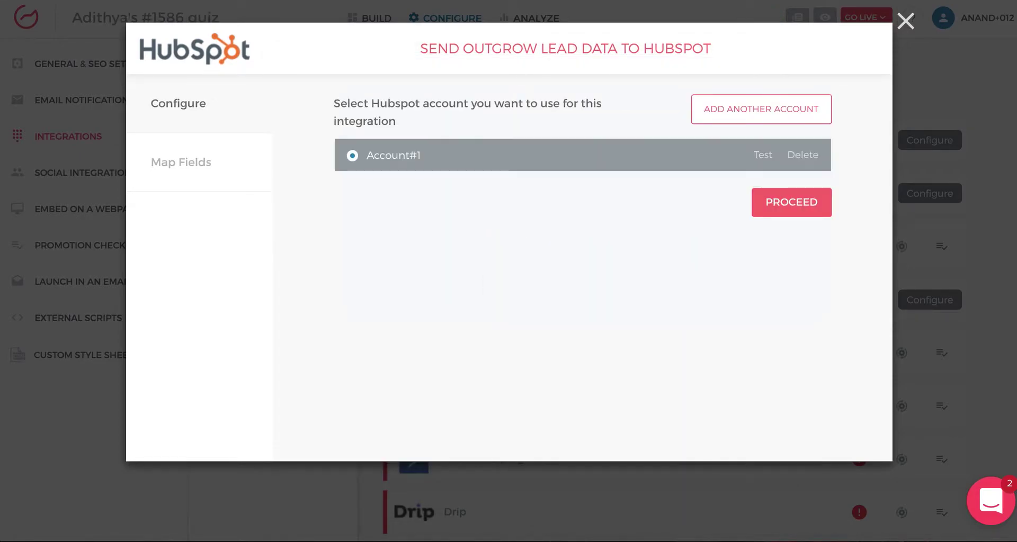
left_click(789, 207)
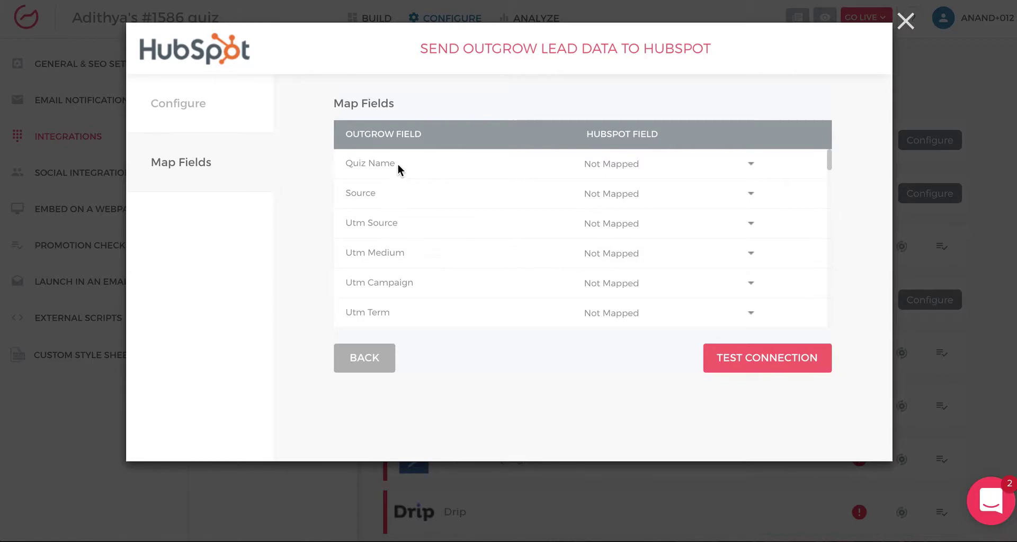
scroll(419, 254, "down", 6)
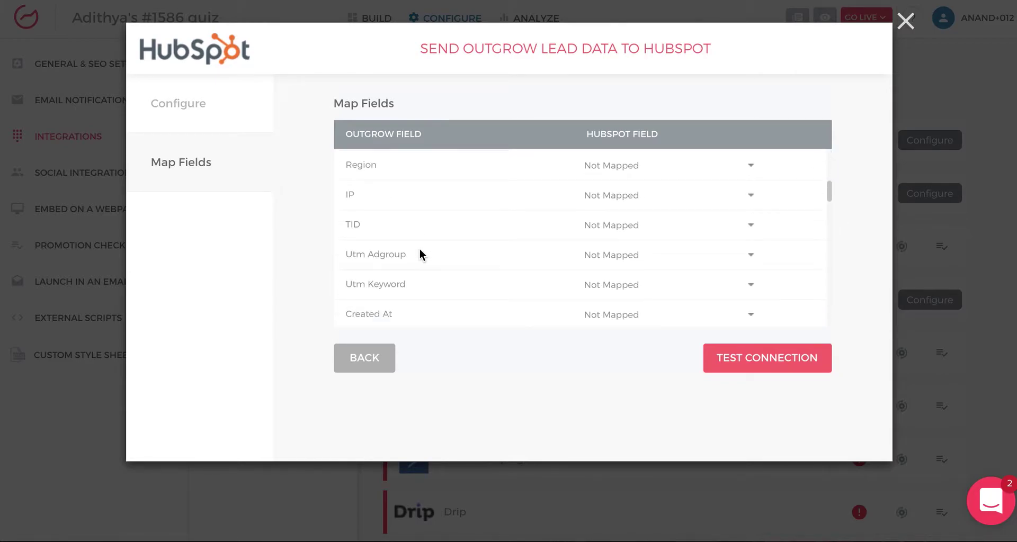
scroll(420, 253, "down", 10)
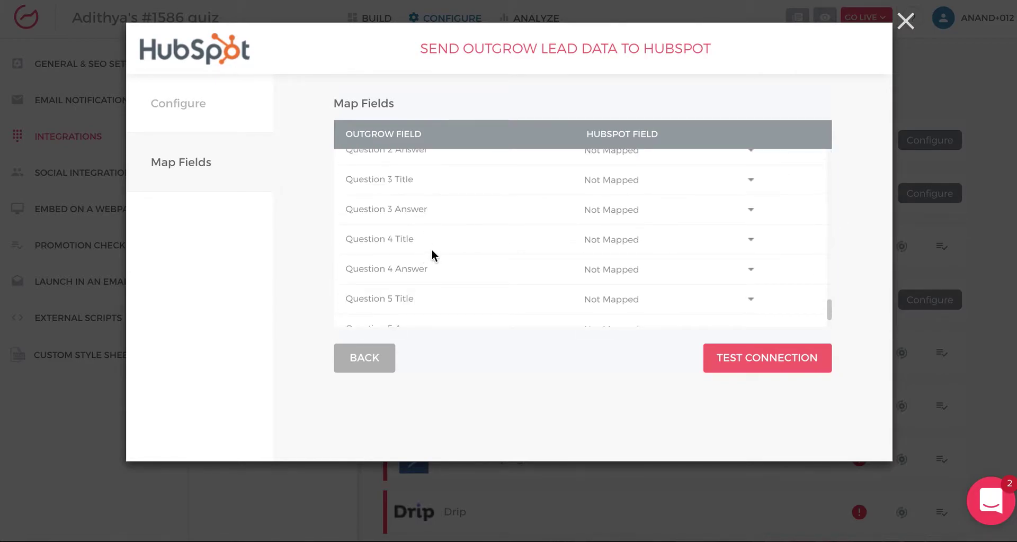
scroll(434, 238, "down", 1)
scroll(434, 257, "up", 11)
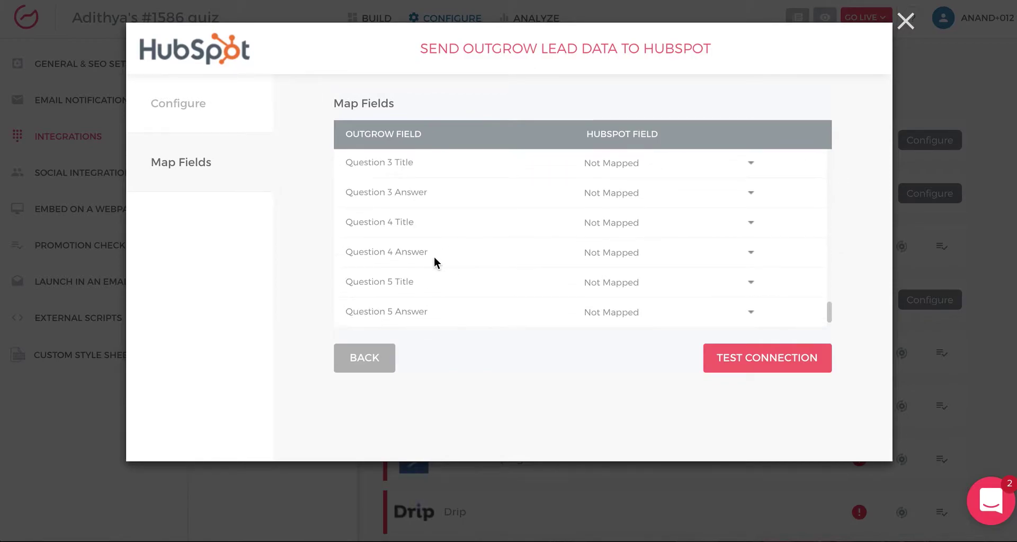
scroll(414, 253, "up", 2)
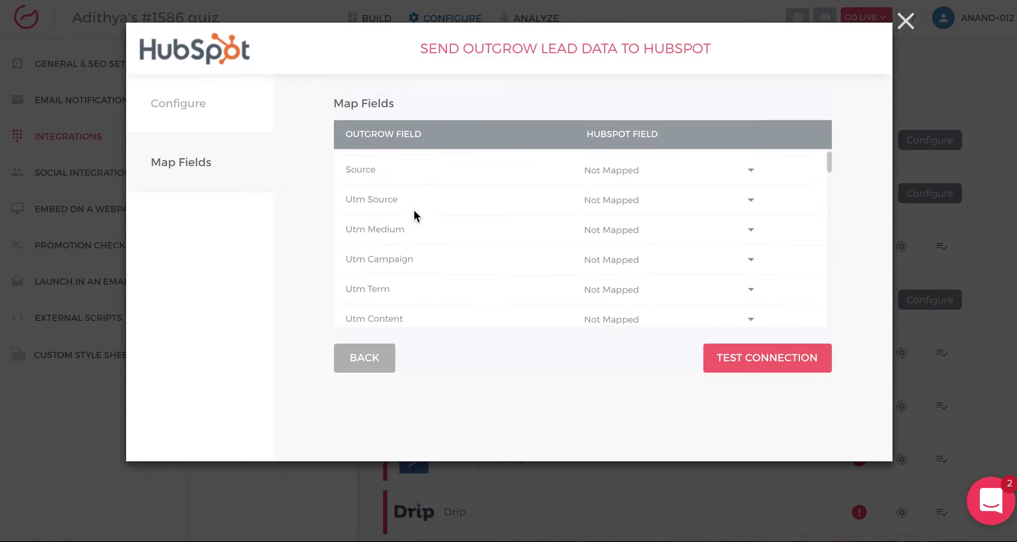
scroll(431, 254, "down", 5)
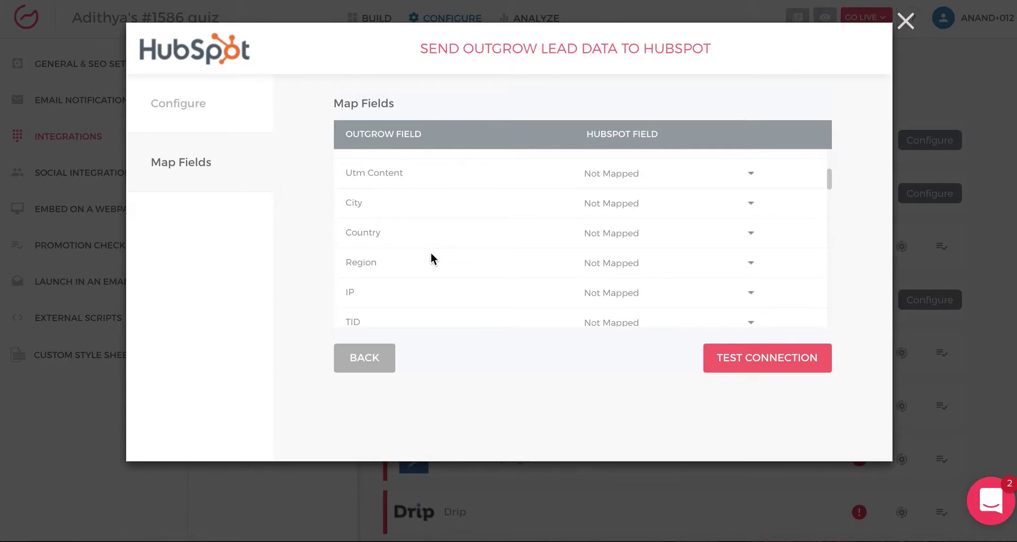
scroll(431, 253, "up", 1)
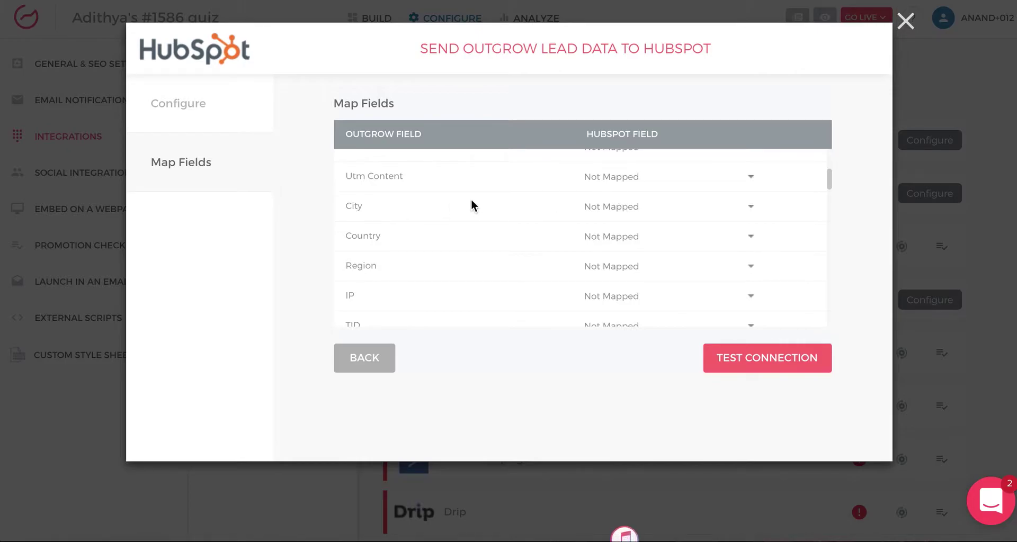
- Map the City field to HubSpot's City property
left_click(582, 219)
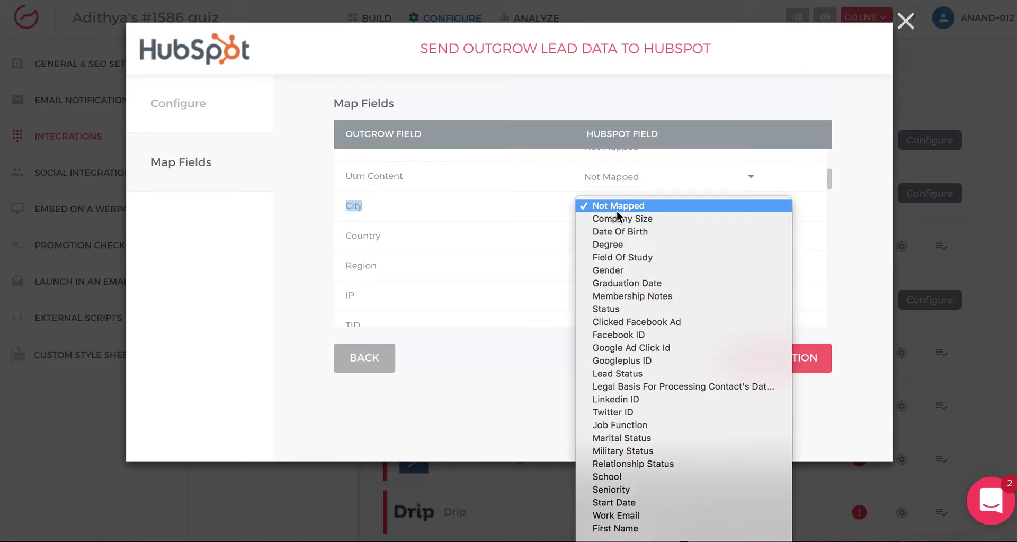
type("city")
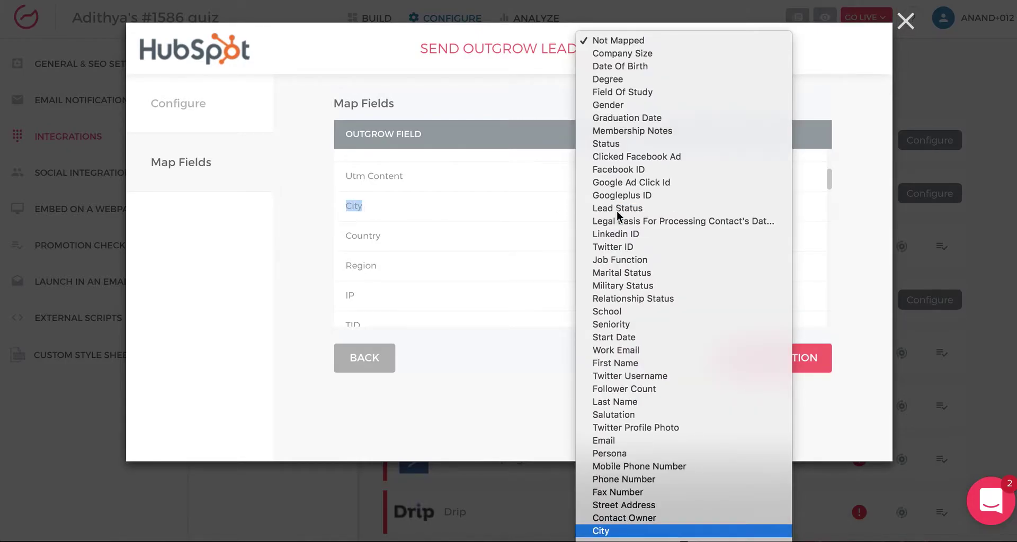
key("Return")
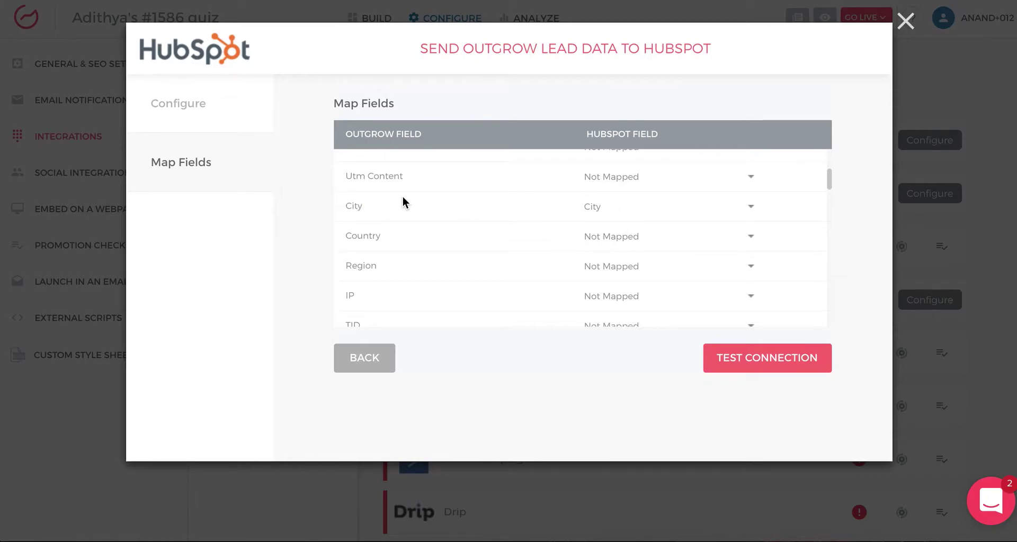
scroll(460, 287, "down", 10)
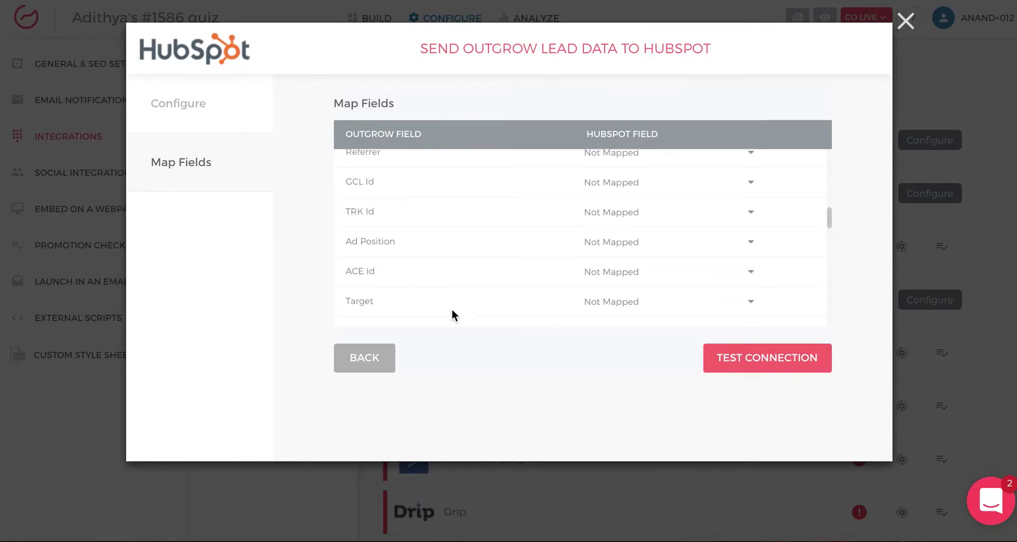
scroll(458, 247, "up", 12)
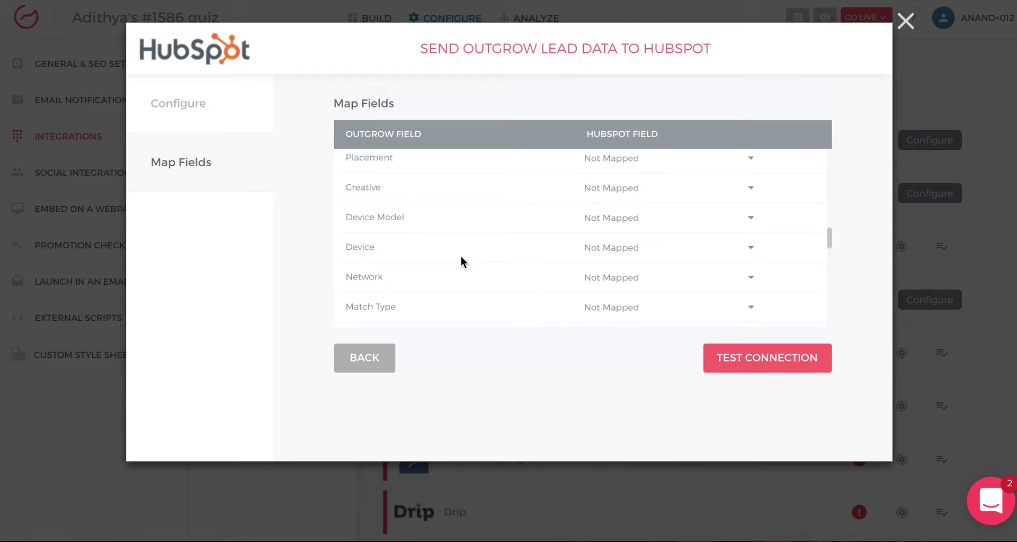
- Map 'My Email is' to HubSpot's Email property and test the connection
scroll(460, 259, "down", 6)
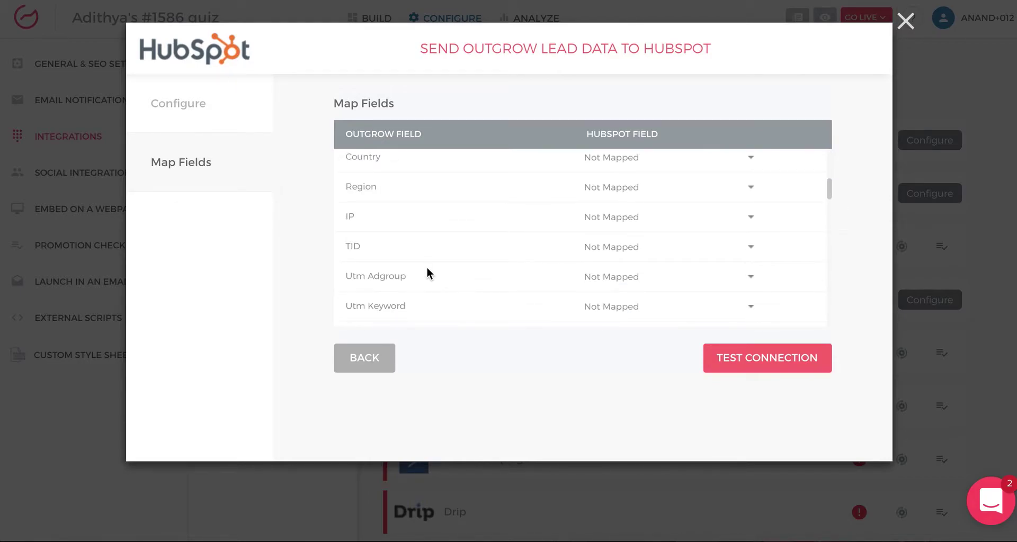
scroll(428, 266, "down", 7)
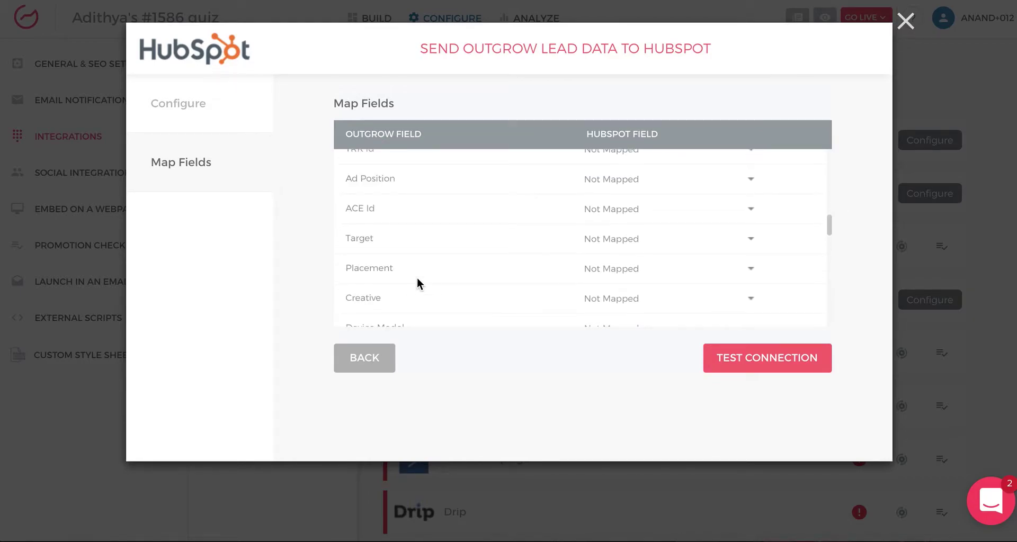
scroll(417, 283, "down", 7)
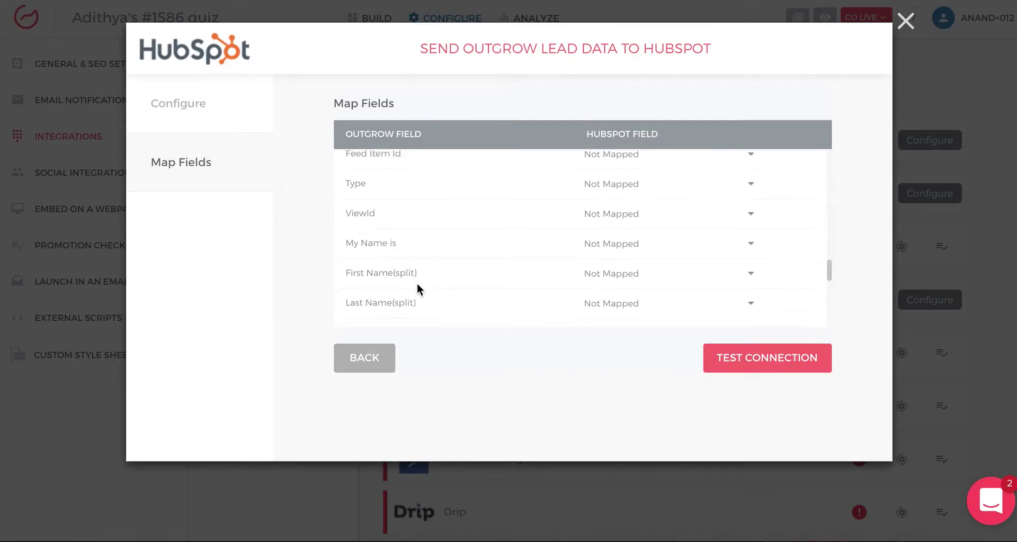
left_click(648, 314)
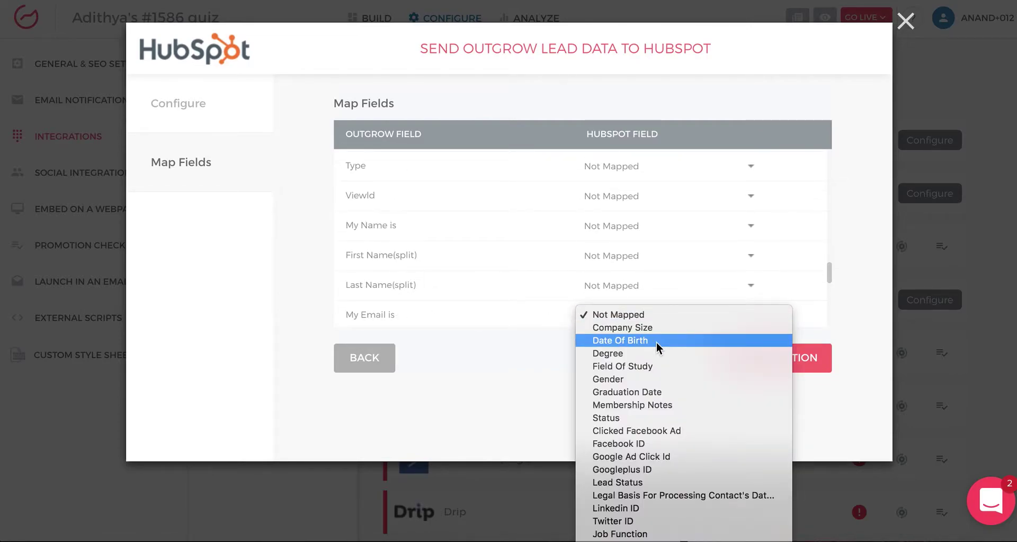
key("e")
key("Return")
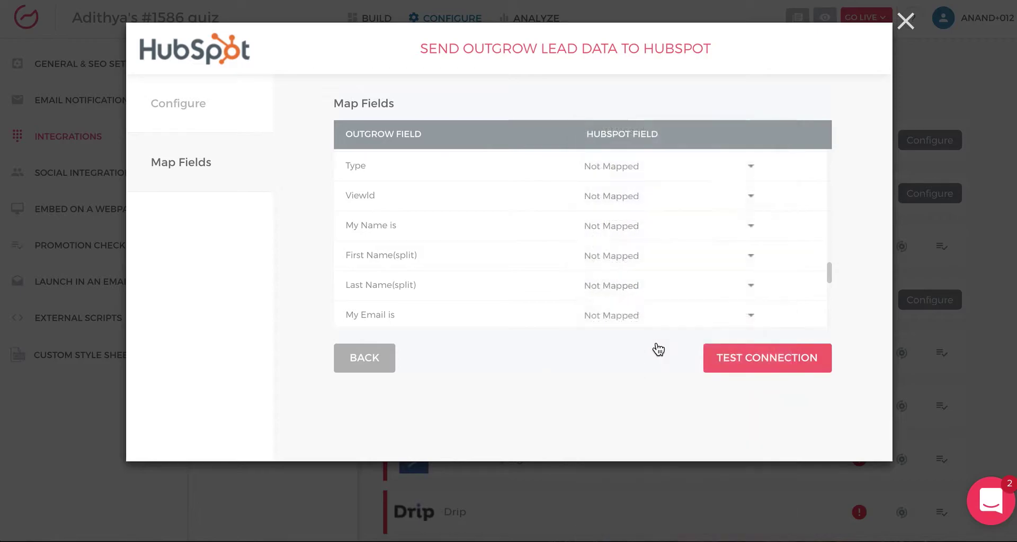
scroll(501, 292, "down", 1)
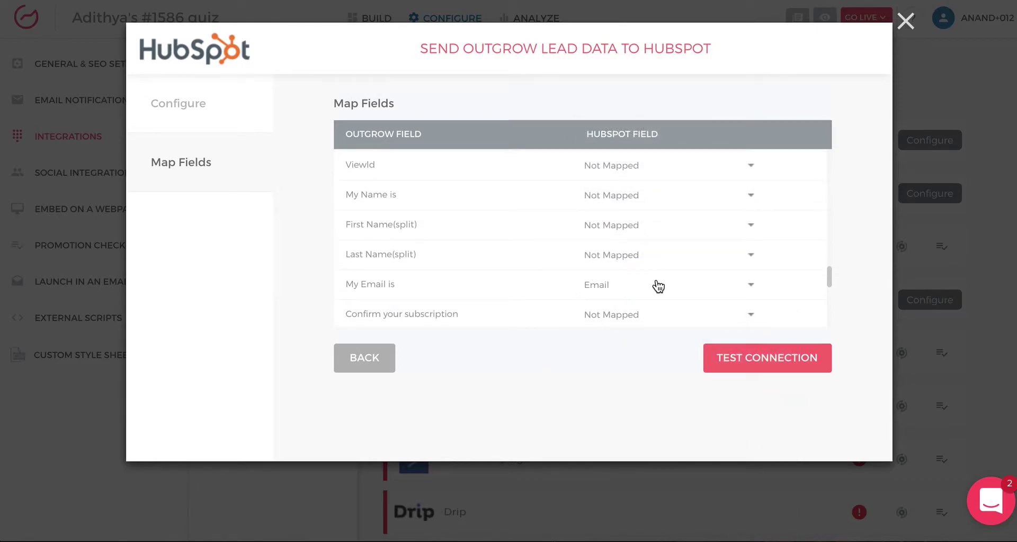
left_click(758, 367)
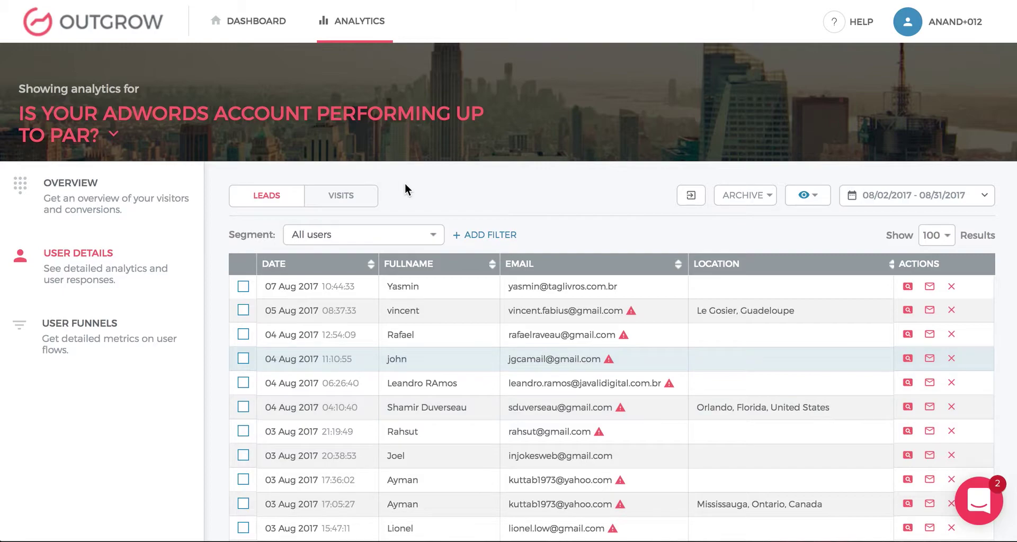
- Filter the AdWords leads to Questions Answered > 3 and start saving it as a segment
left_click(485, 234)
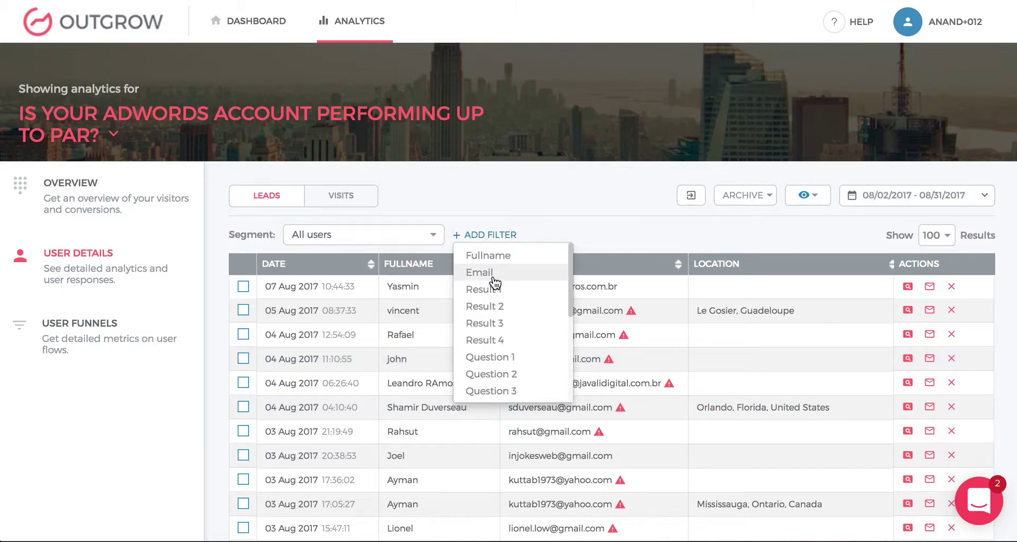
scroll(530, 370, "down", 3)
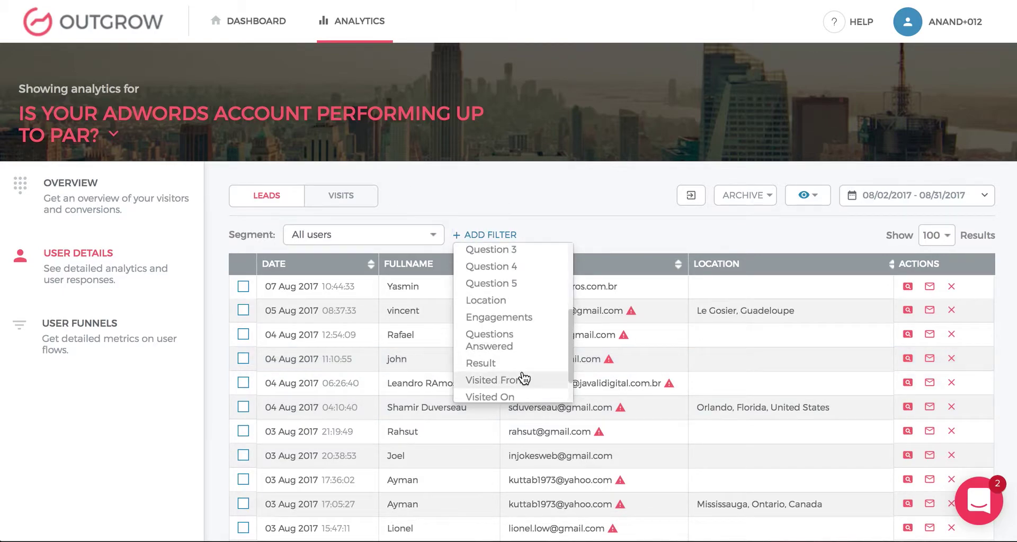
left_click(521, 342)
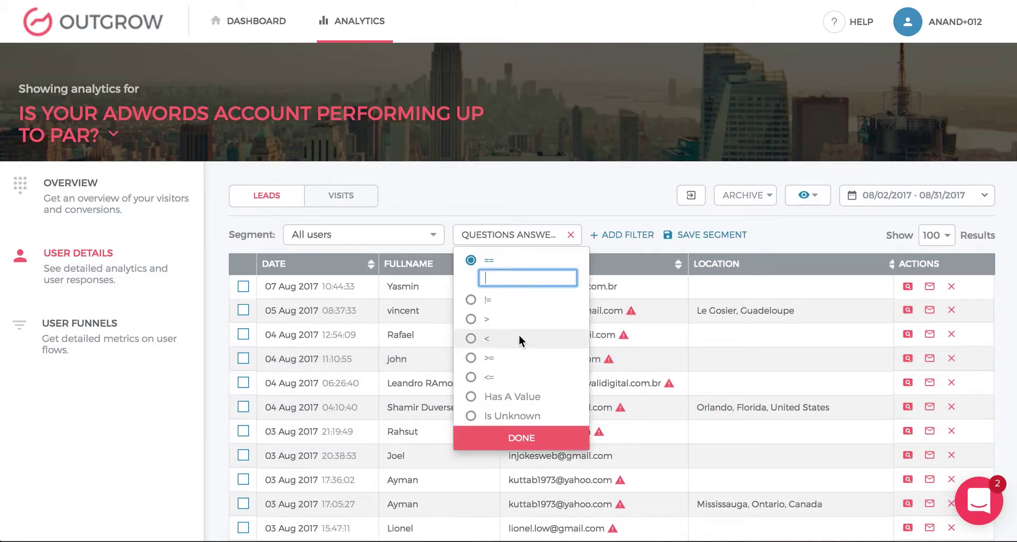
left_click(486, 320)
type("1")
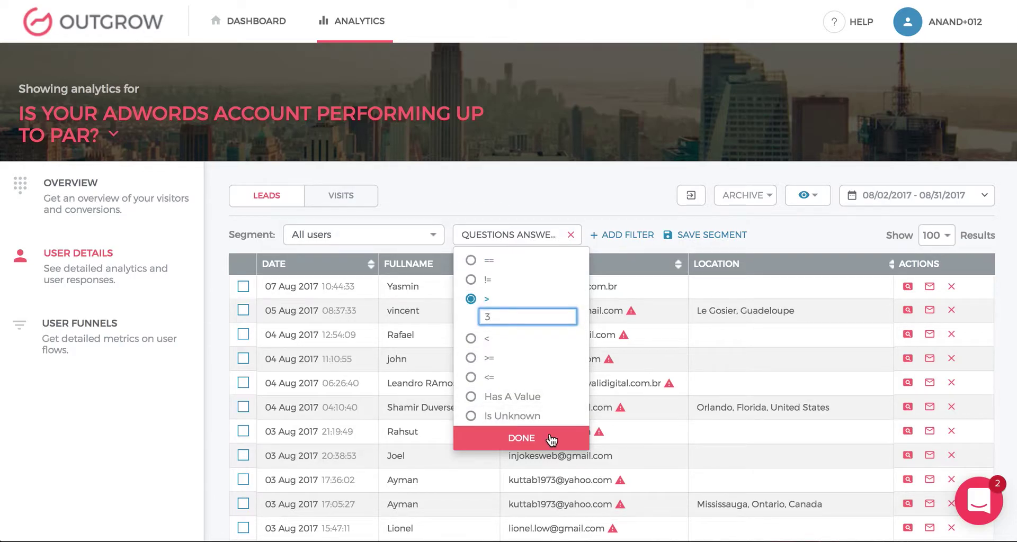
left_click(554, 433)
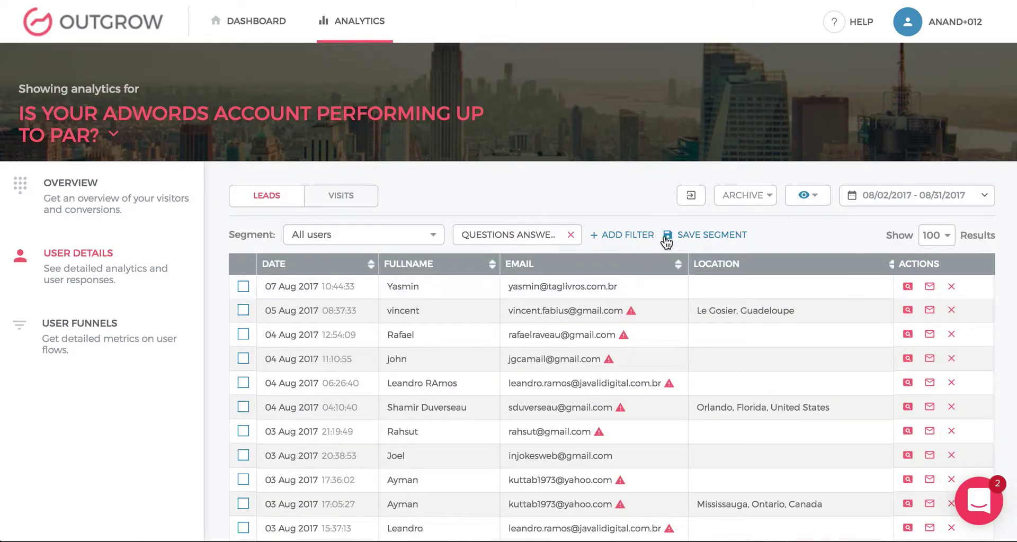
left_click(674, 235)
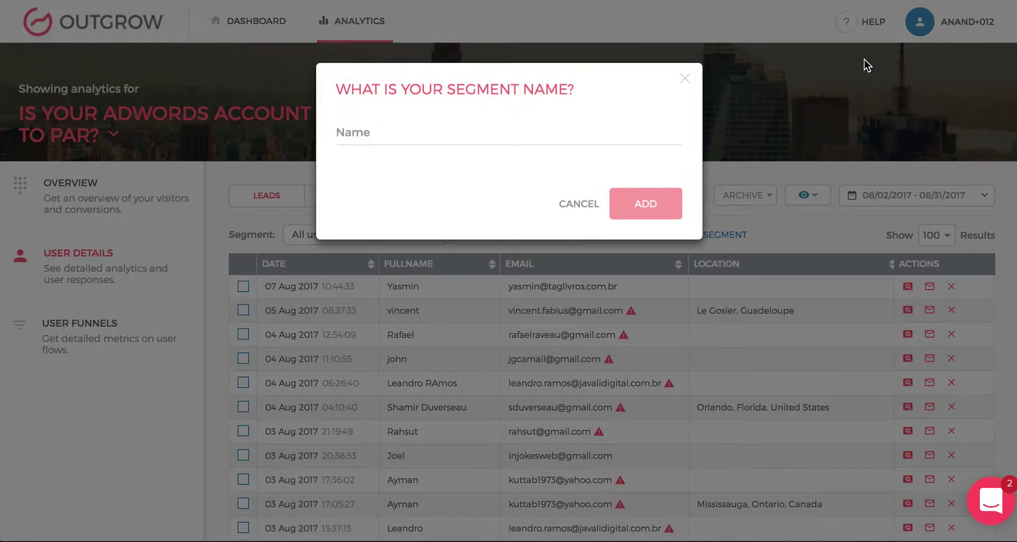
- Save the current filter as a new segment named 'Engaged (answered over 3 questions)'
left_click(561, 138)
type("Engaged")
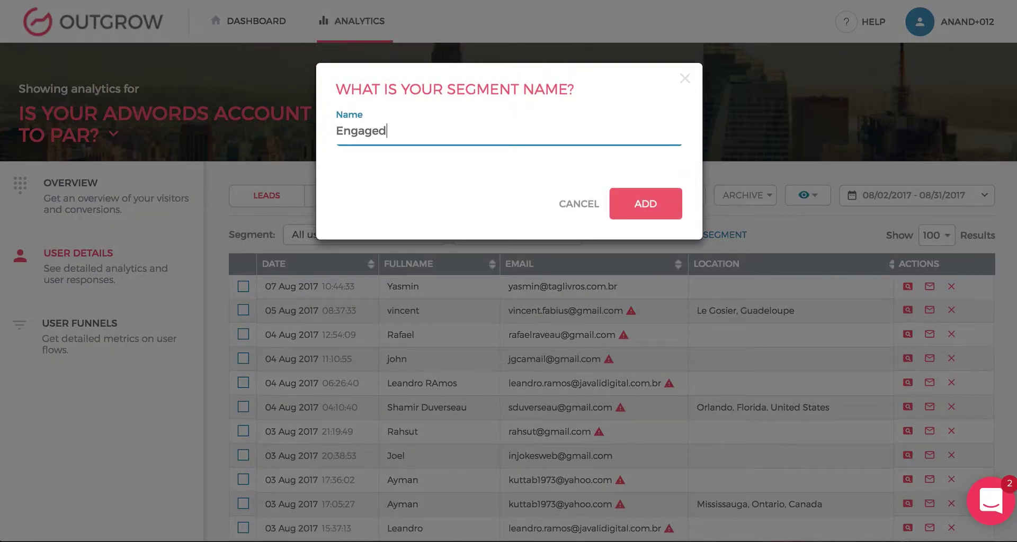
type(" (answered over 3 questions)")
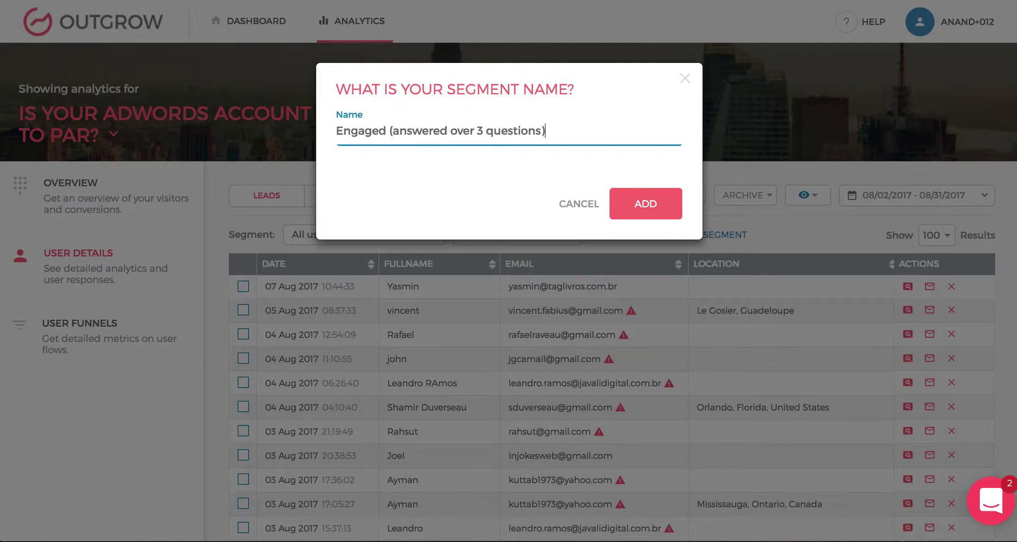
key("Return")
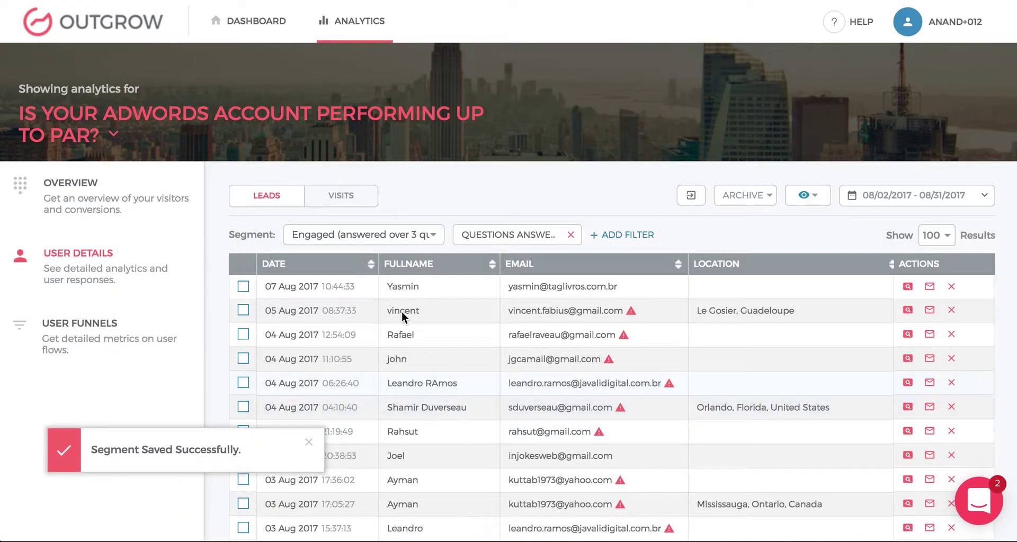
scroll(558, 377, "right", 10)
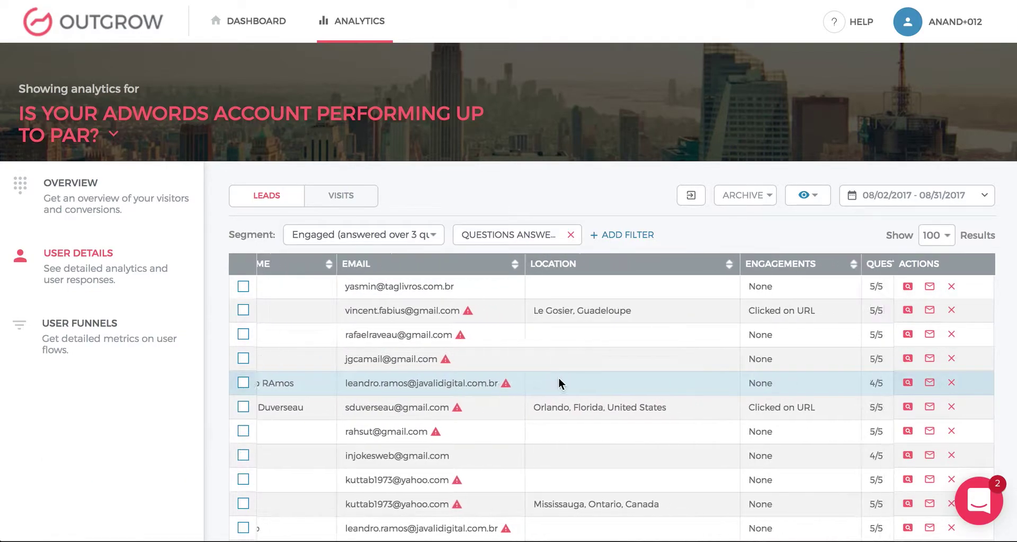
scroll(789, 317, "right", 4)
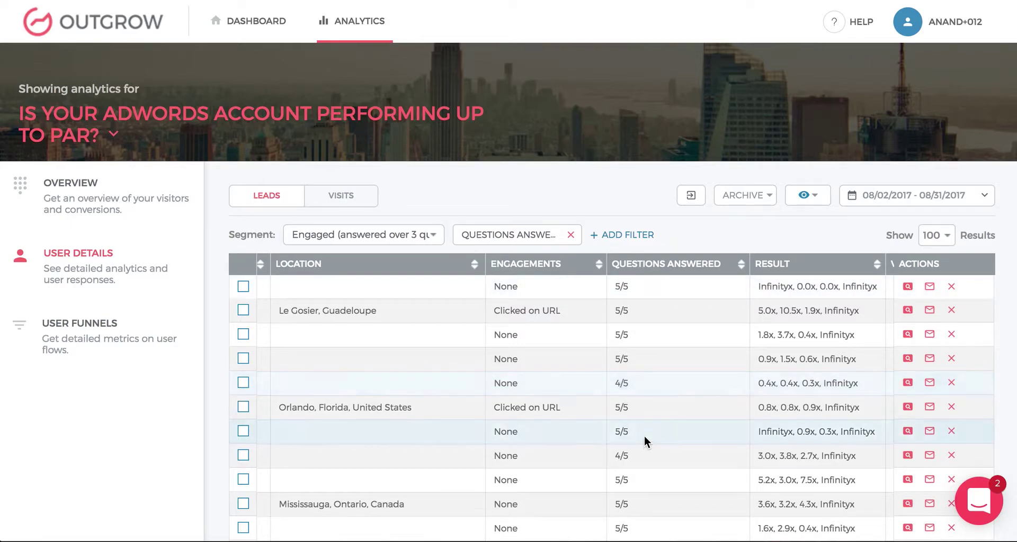
scroll(644, 436, "down", 1)
scroll(665, 325, "up", 1)
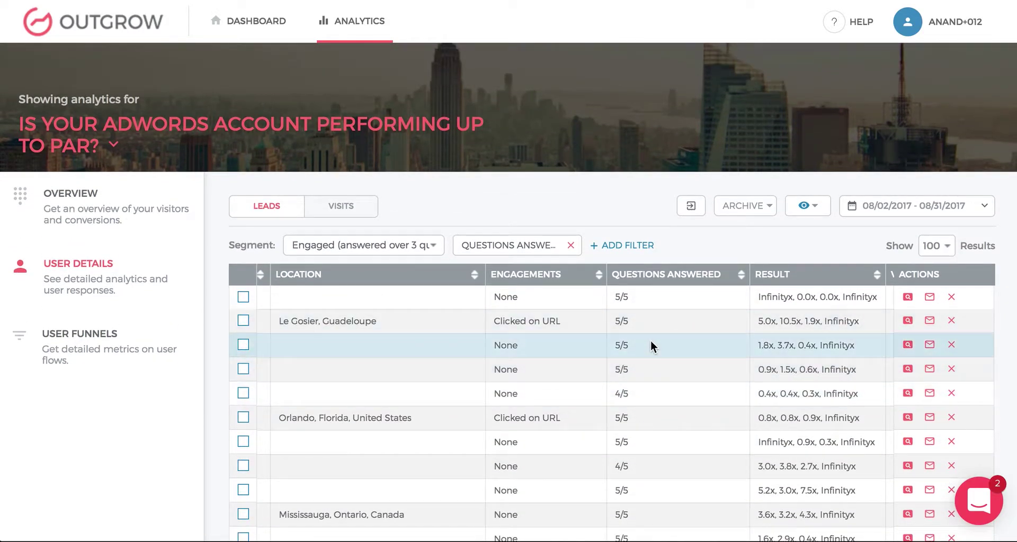